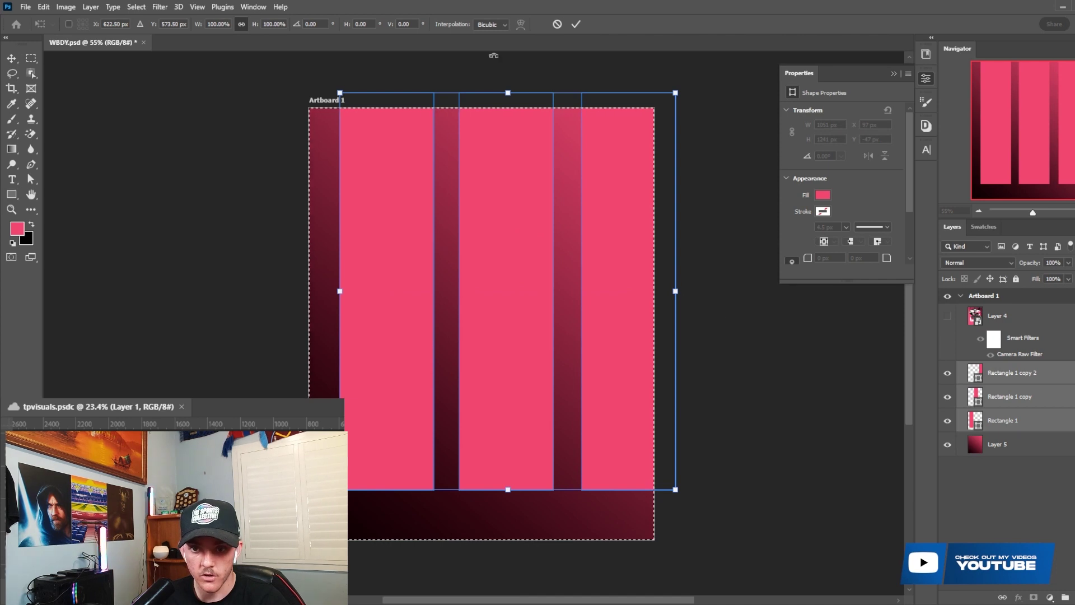
Scale the three pink rectangles down to about 67% and skew them by about -17.75° so they slant to the right.
left_click(575, 23)
key("ctrl+t")
left_click_drag(674, 289, 569, 290)
left_click_drag(508, 224, 496, 223)
right_click(451, 179)
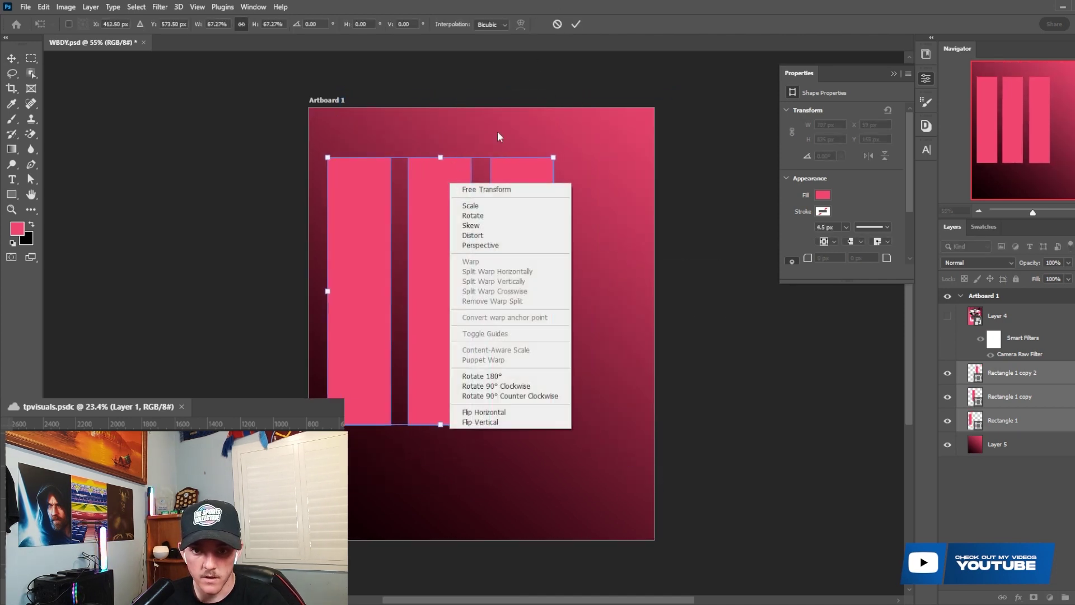
left_click(493, 226)
left_click_drag(441, 158, 529, 165)
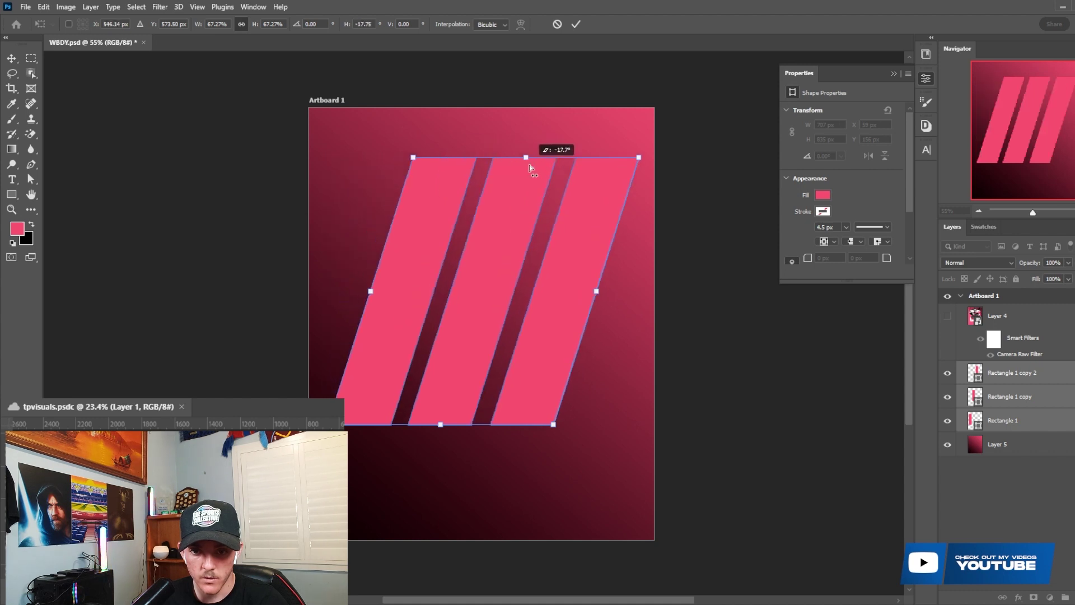
left_click(575, 24)
Duplicate the three slanted bars and place the copies beside the originals, extending past the artboard's right edge.
key("ctrl+j")
key("ctrl+t")
left_click_drag(583, 319, 816, 317)
key("Return")
Enlarge all six slanted bars together to about 166% and position them to cover the full height and width of the artboard.
left_click(1008, 379)
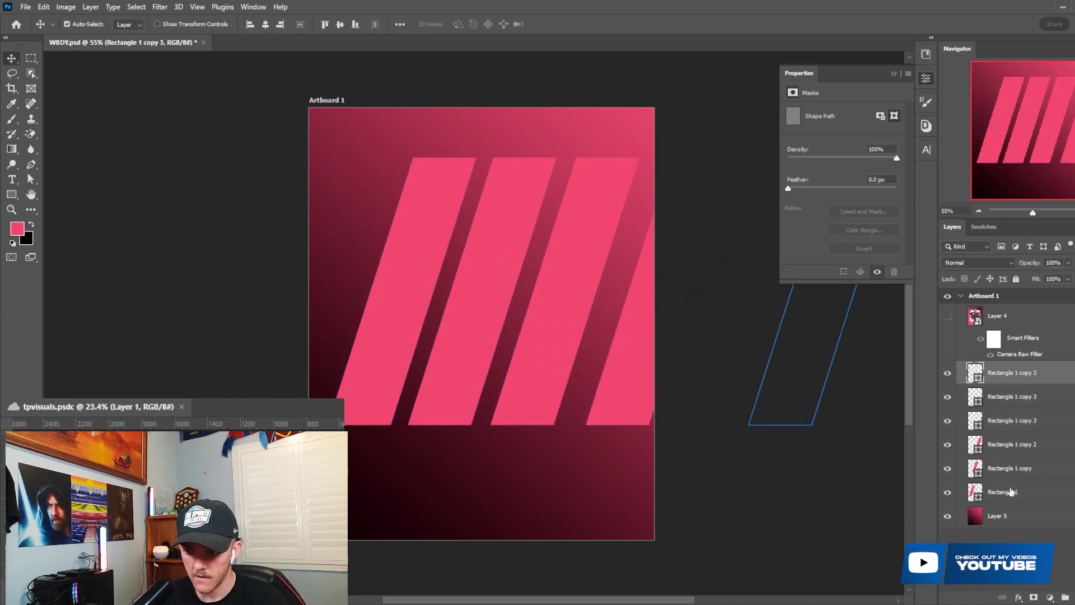
left_click(1011, 492, "shift")
key("ctrl+t")
left_click(547, 240)
key("ctrl+t")
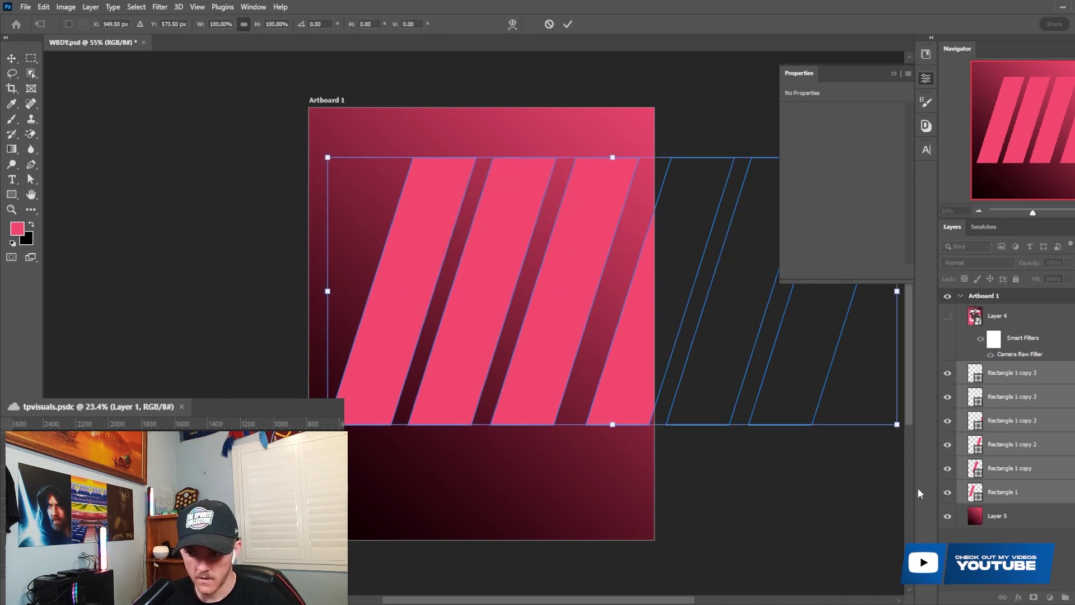
scroll(456, 392, "down", 3)
left_click_drag(546, 413, 545, 511)
left_click_drag(575, 436, 491, 408)
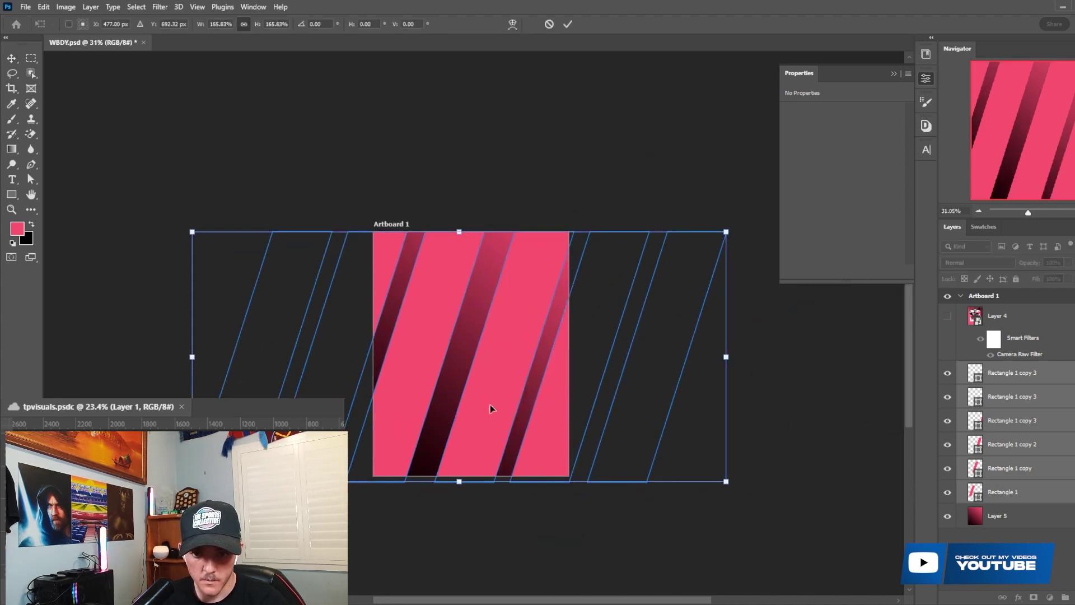
left_click(568, 25)
Set the six bars' blend mode to Soft Light and delete the two bars lying outside the artboard.
left_click(977, 264)
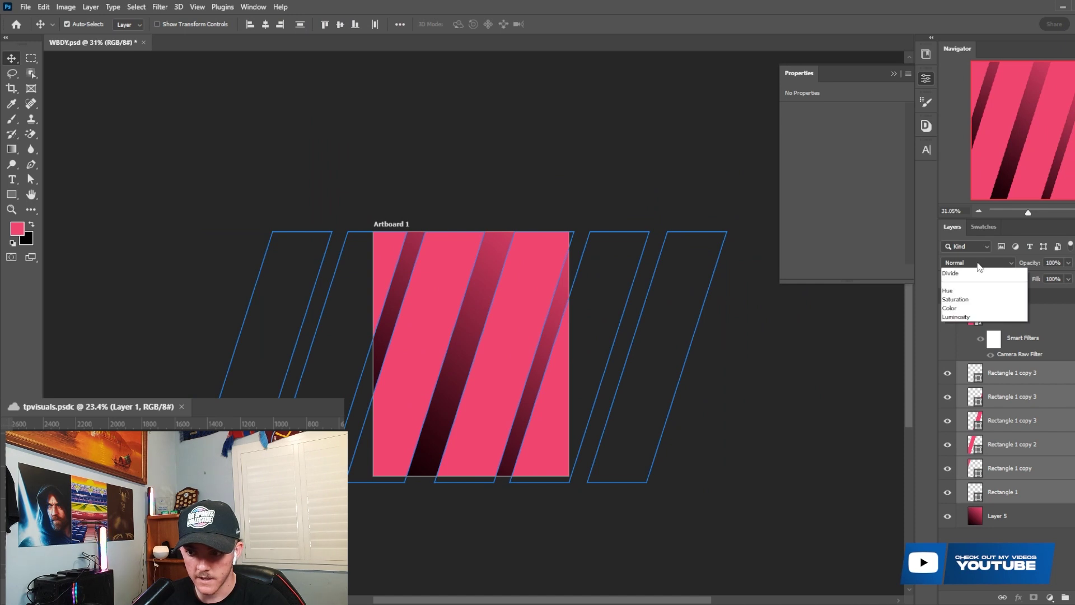
left_click(979, 412)
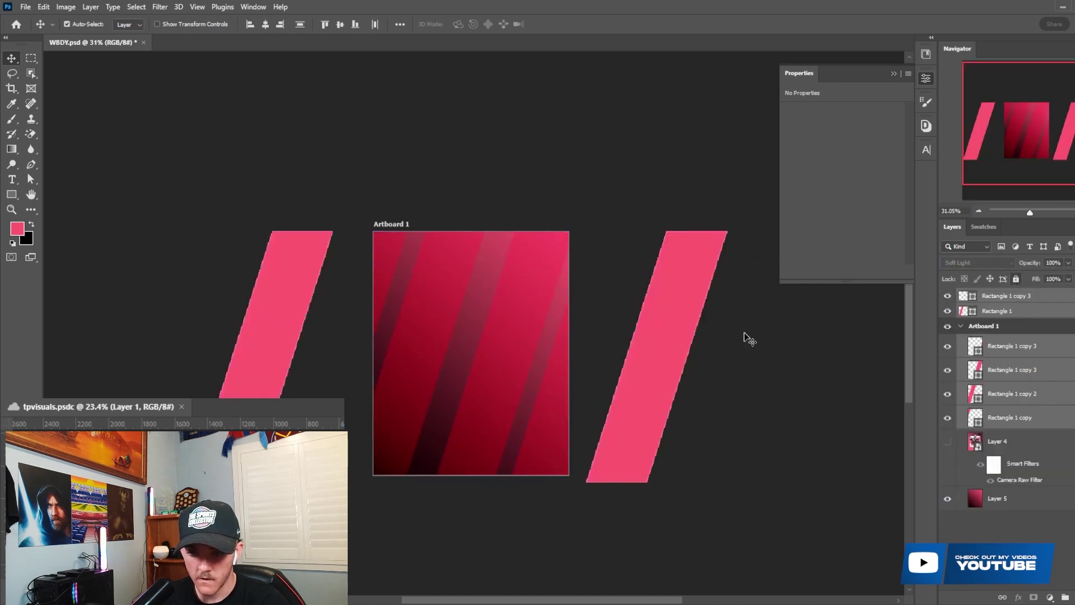
scroll(633, 387, "up", 3)
scroll(633, 388, "down", 1)
left_click(1024, 296)
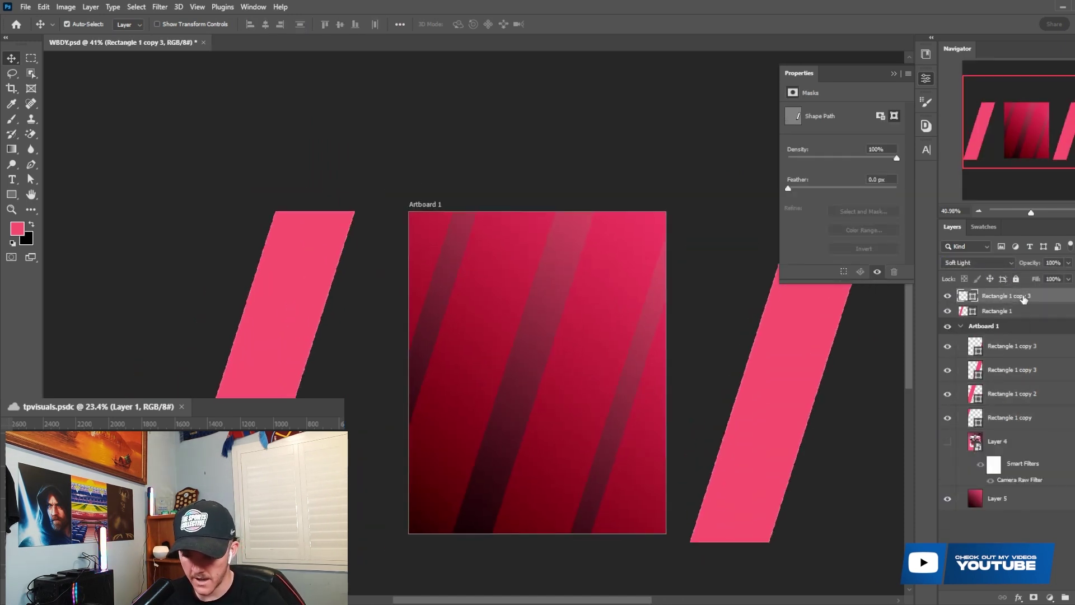
key("Delete")
left_click(1053, 365)
scroll(700, 370, "up", 4)
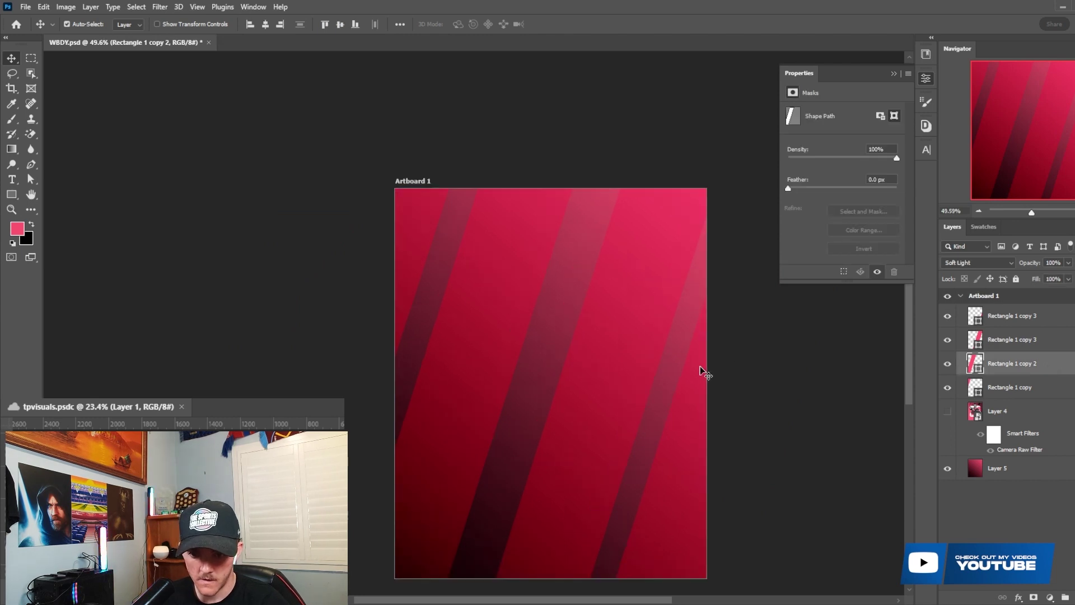
Convert the four remaining bar layers into one smart object and set its blend mode to Soft Light.
scroll(735, 352, "down", 2)
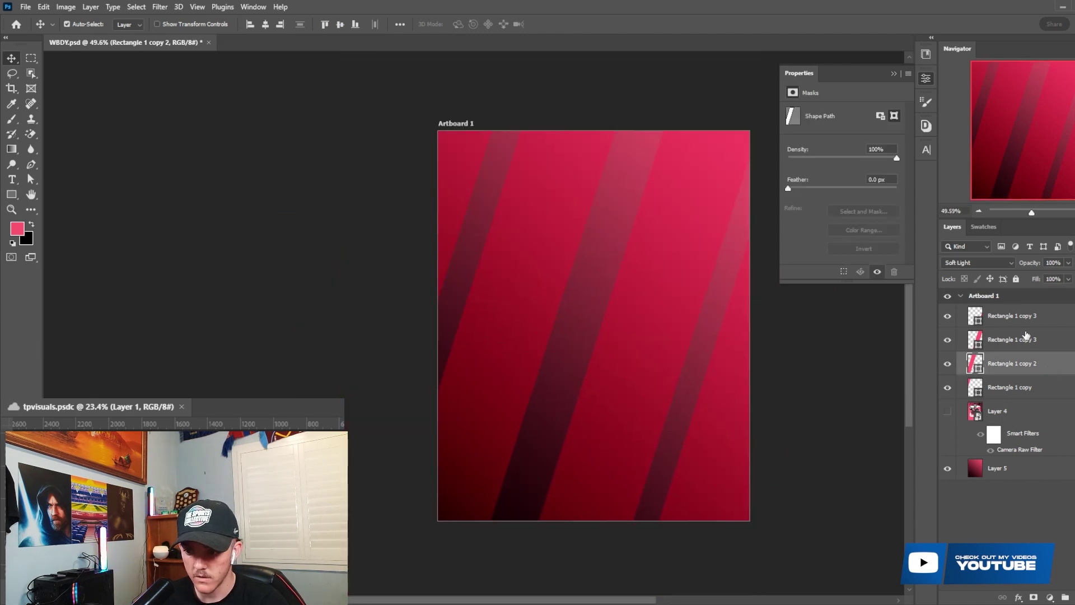
left_click(1026, 338)
left_click(1018, 383, "shift")
left_click(1018, 383)
left_click(1019, 318, "shift")
right_click(1019, 316)
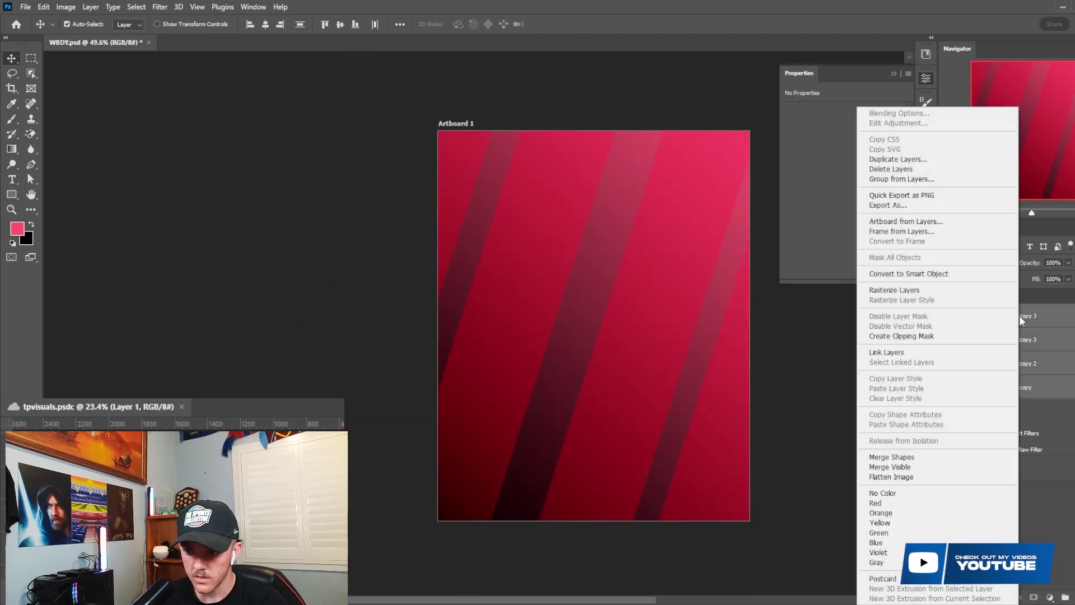
left_click(946, 274)
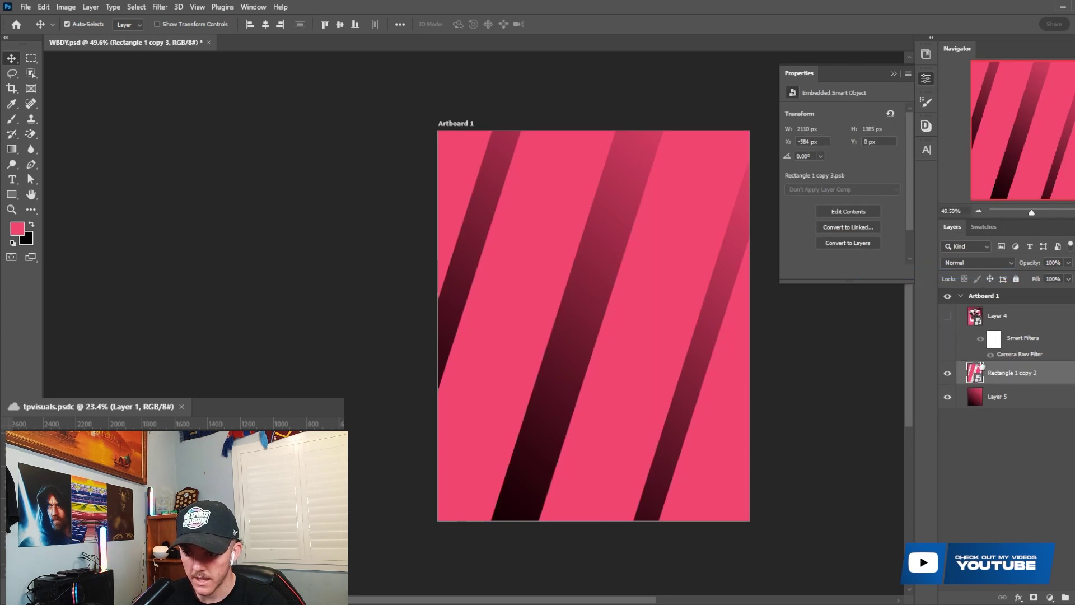
left_click(977, 262)
left_click(976, 392)
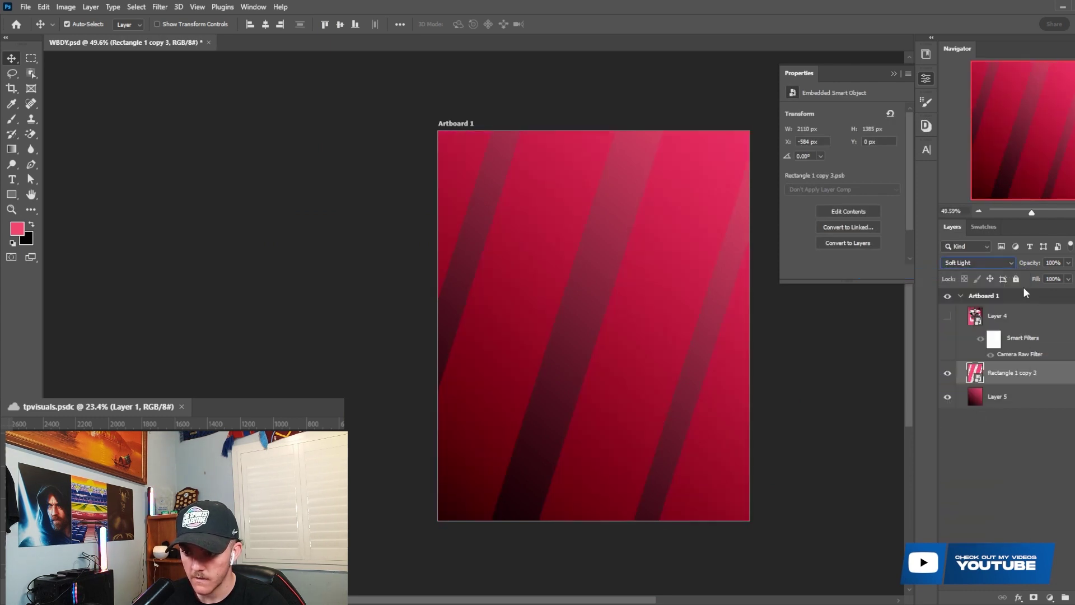
Add a layer mask to the stripes smart object and set up a Soft Round brush at 900 px with 0% hardness.
left_click(1034, 598)
key("b")
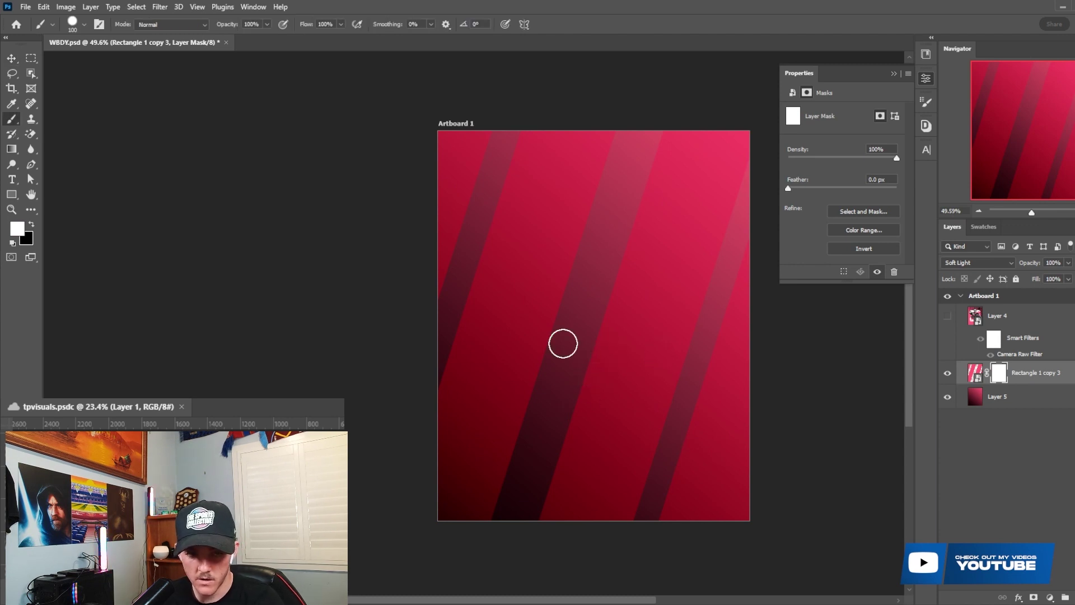
right_click(12, 122)
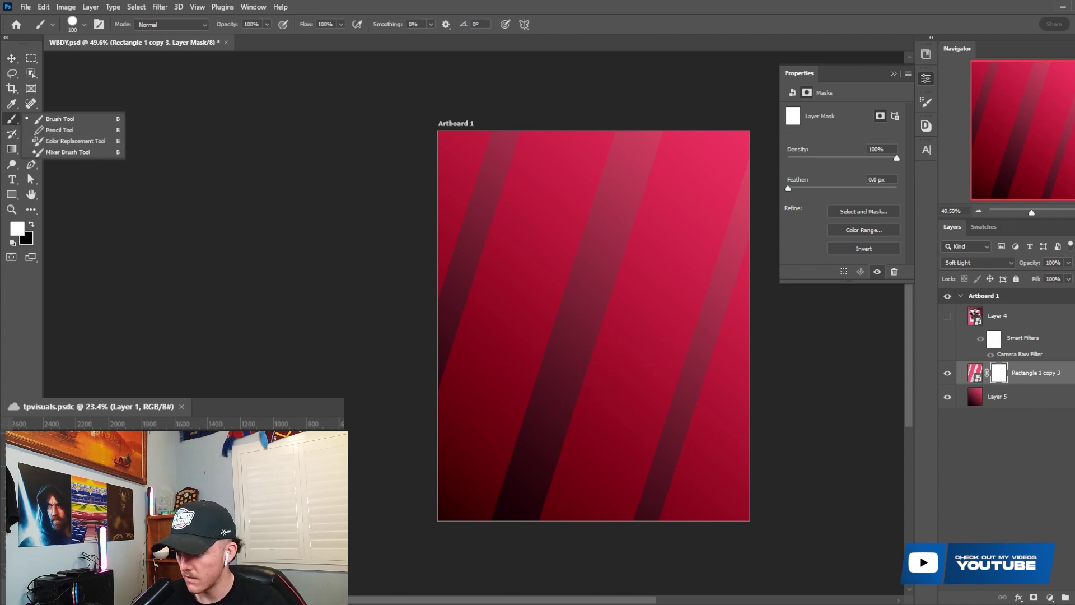
key("Escape")
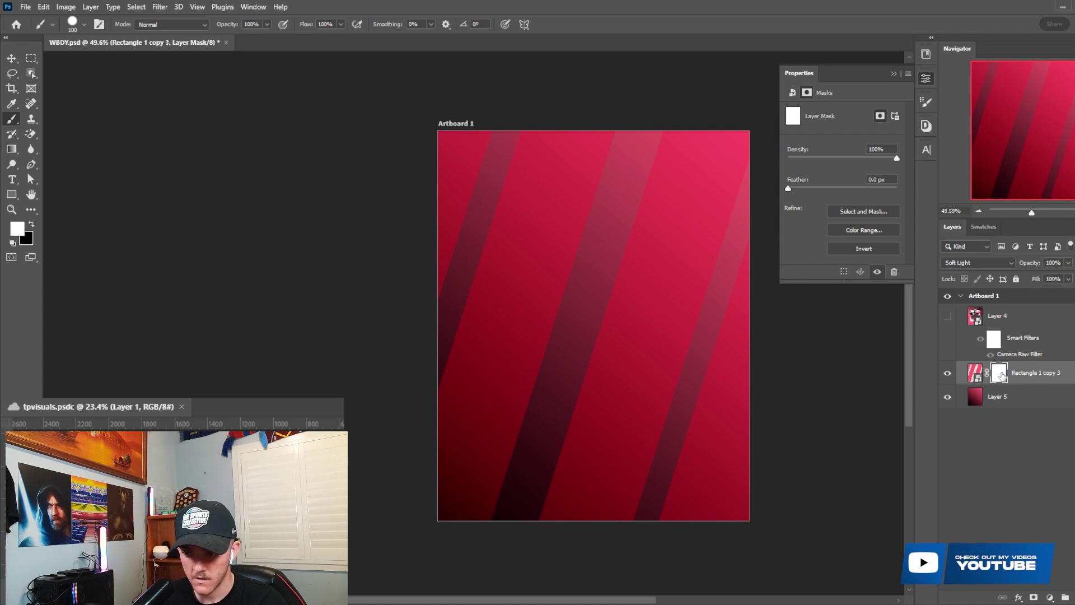
key("bracketright")
key("bracketright")
key("bracketright")
key("bracketright")
right_click(596, 287)
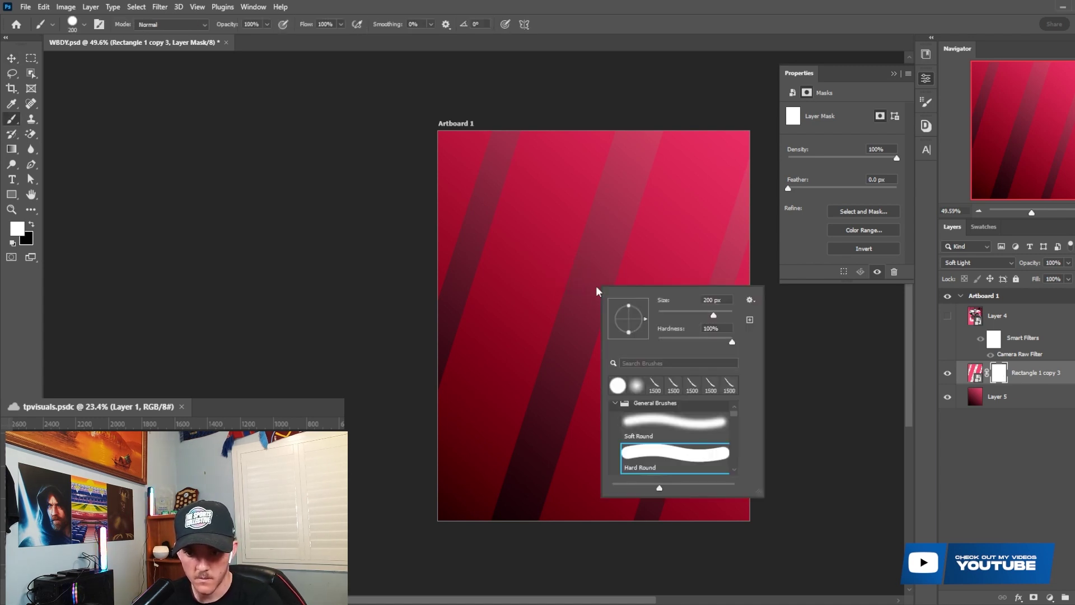
key("bracketleft")
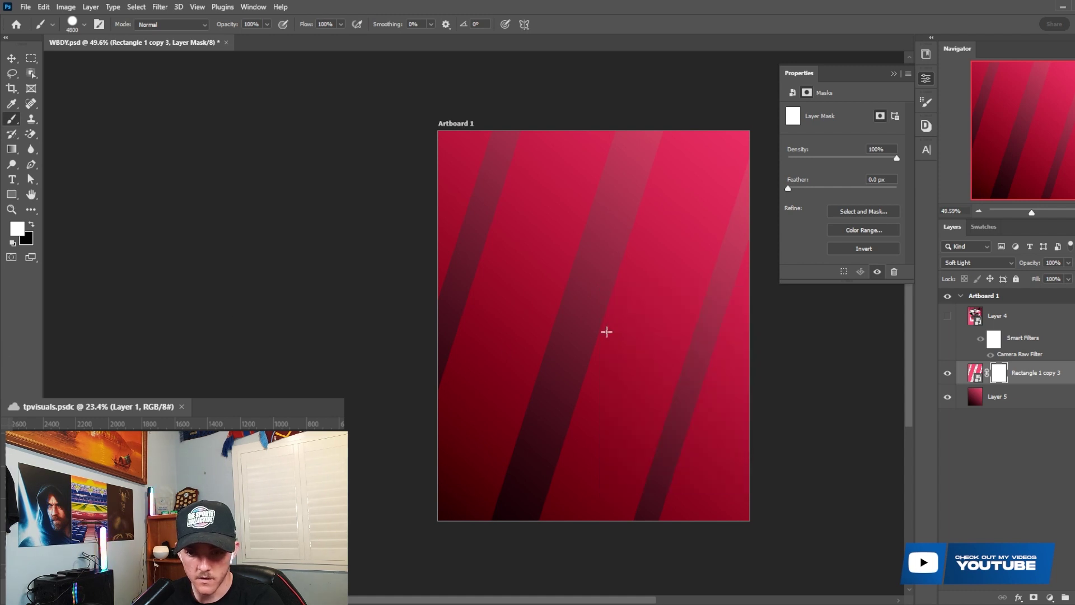
key("bracketleft")
key("bracketleft")
key("bracketleft")
key("bracketleft")
key("bracketleft")
key("bracketleft")
key("bracketleft")
key("bracketleft")
key("bracketleft")
key("bracketleft")
key("bracketleft")
key("bracketleft")
key("bracketleft")
key("bracketleft")
key("bracketleft")
key("bracketleft")
key("bracketleft")
key("bracketleft")
key("bracketleft")
key("bracketleft")
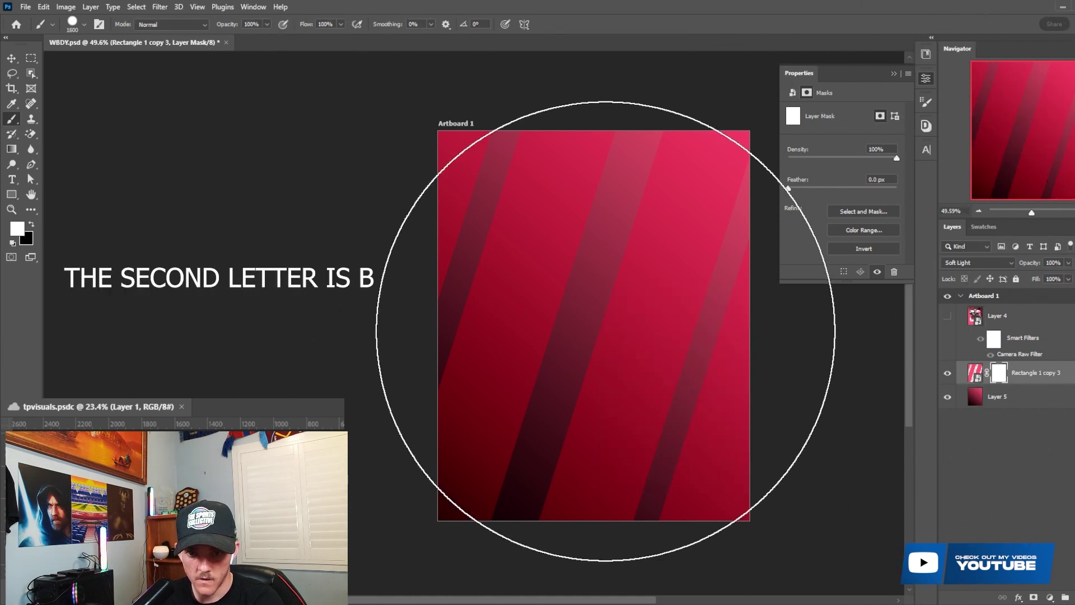
key("bracketleft")
key("bracketleft")
key("bracketleft")
key("bracketleft")
key("bracketleft")
key("bracketleft")
key("bracketleft")
right_click(603, 331)
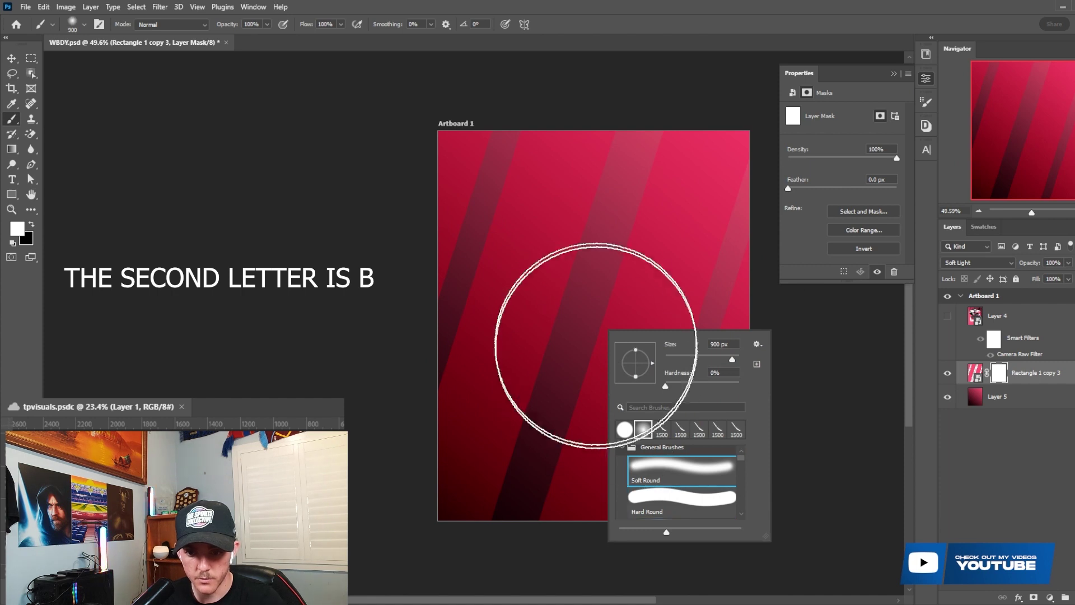
key("Escape")
Paint one black dab on the stripes' mask at the centre of the artboard to fade out the middle.
key("x")
left_click(595, 343)
key("ctrl+0")
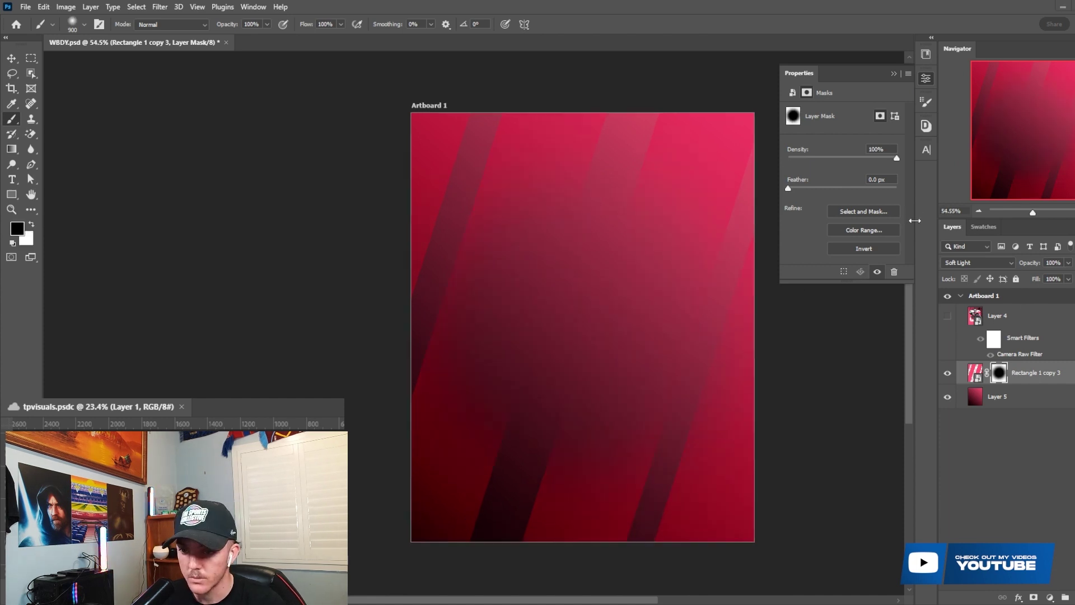
Place the 0I2A8712 player cutout from the WWSFC library large in the middle of the artboard, above the stripes.
left_click(925, 102)
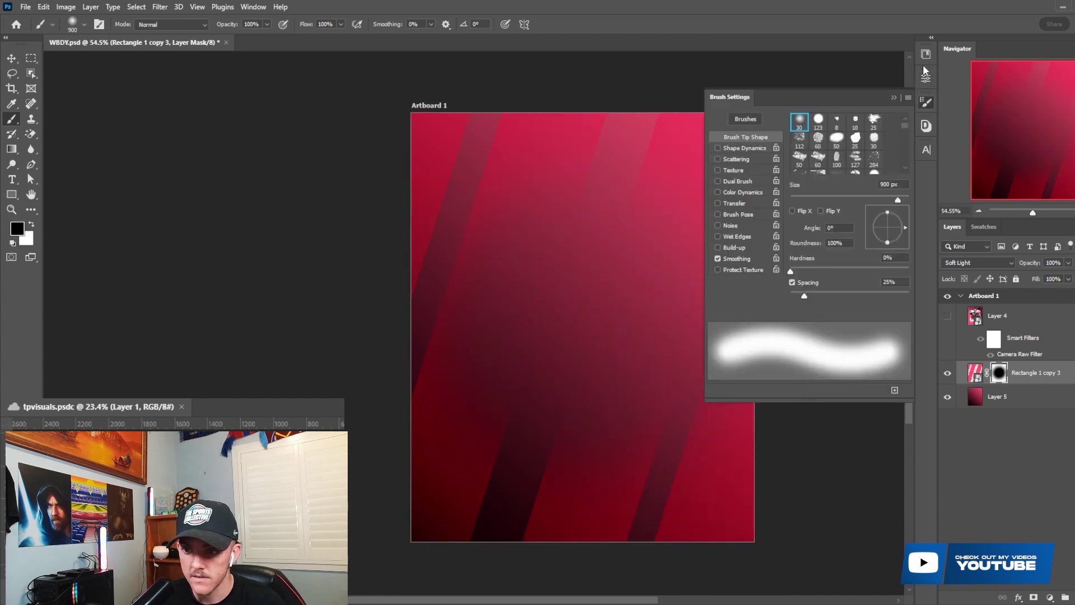
left_click(921, 80)
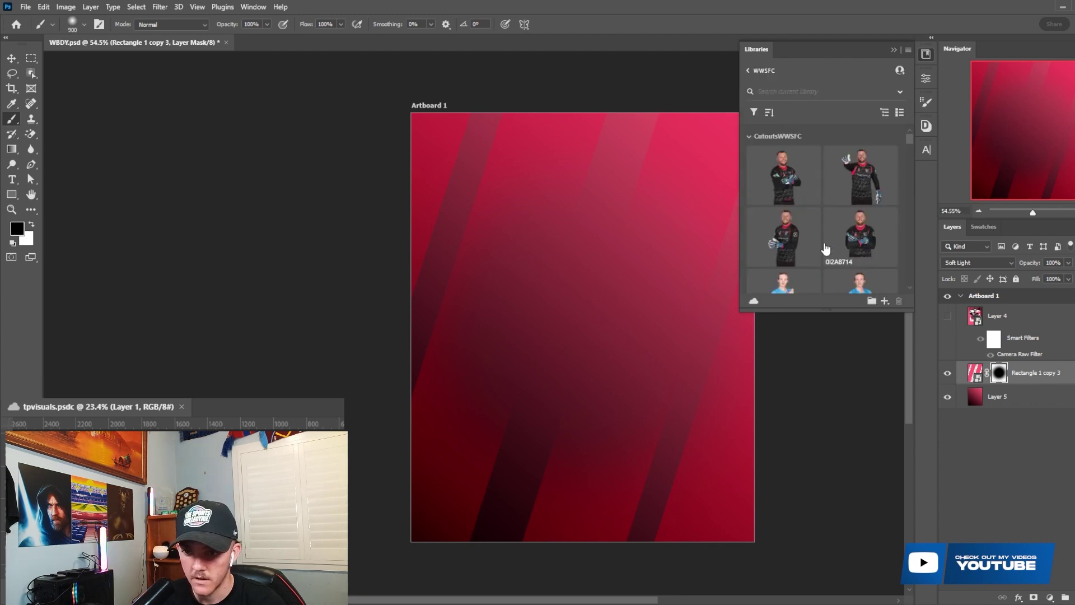
left_click_drag(860, 176, 642, 343)
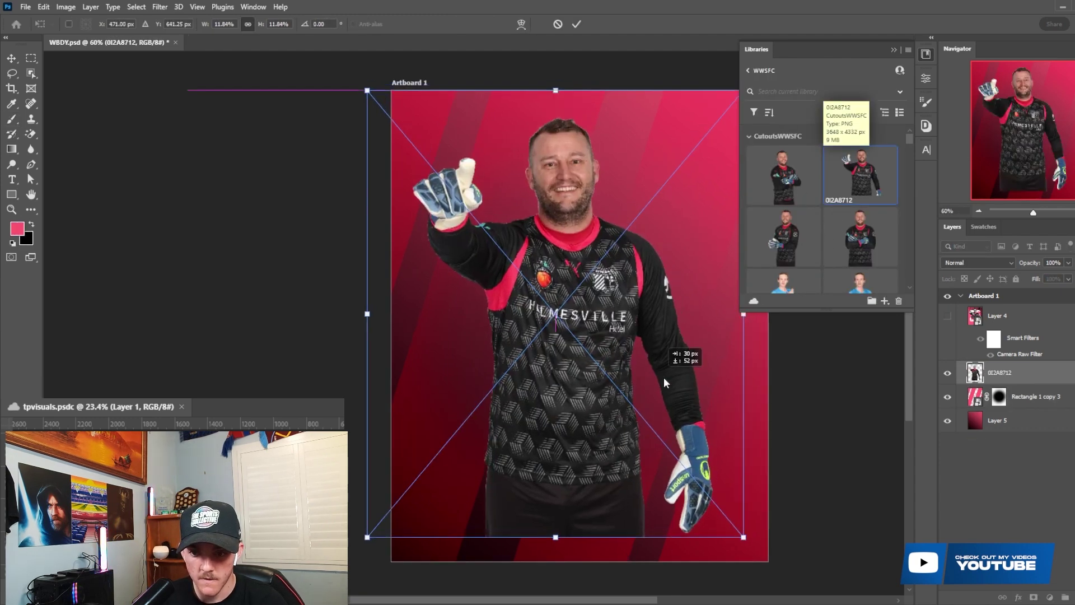
left_click_drag(663, 378, 669, 366)
left_click(576, 24)
Place the 0I2A8710 crossed-arms cutout from the library, scaled to about 7.2%, in front of the large player's left side.
left_click_drag(783, 175, 599, 337)
left_click_drag(758, 335, 612, 345)
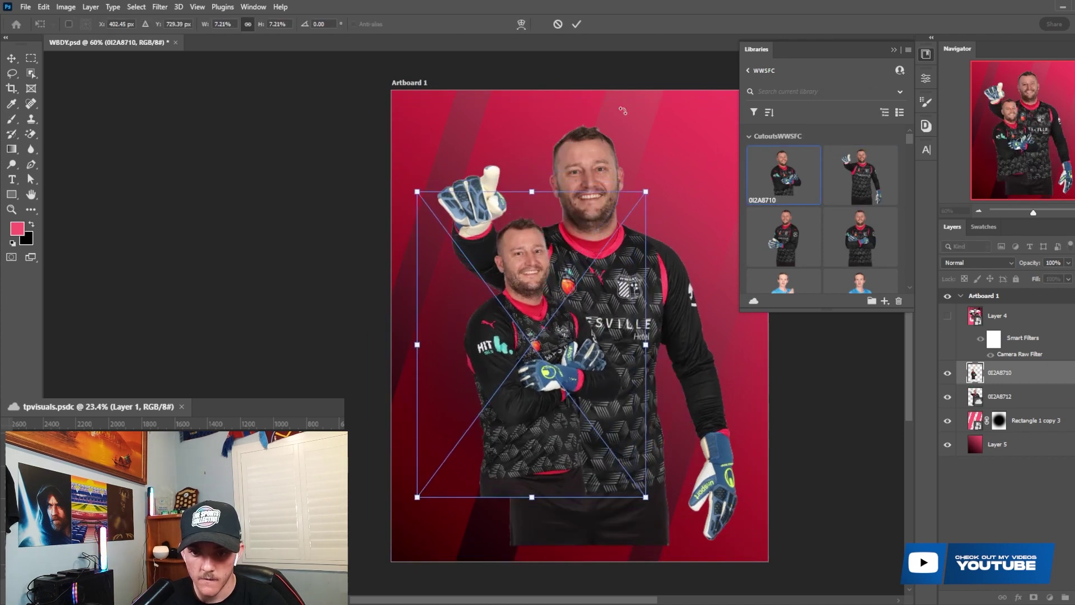
left_click(572, 24)
Add layer masks to the 0I2A8712 and 0I2A8710 layers, each made from a selection of the player's outline.
left_click(975, 372, "ctrl")
left_click(1000, 397)
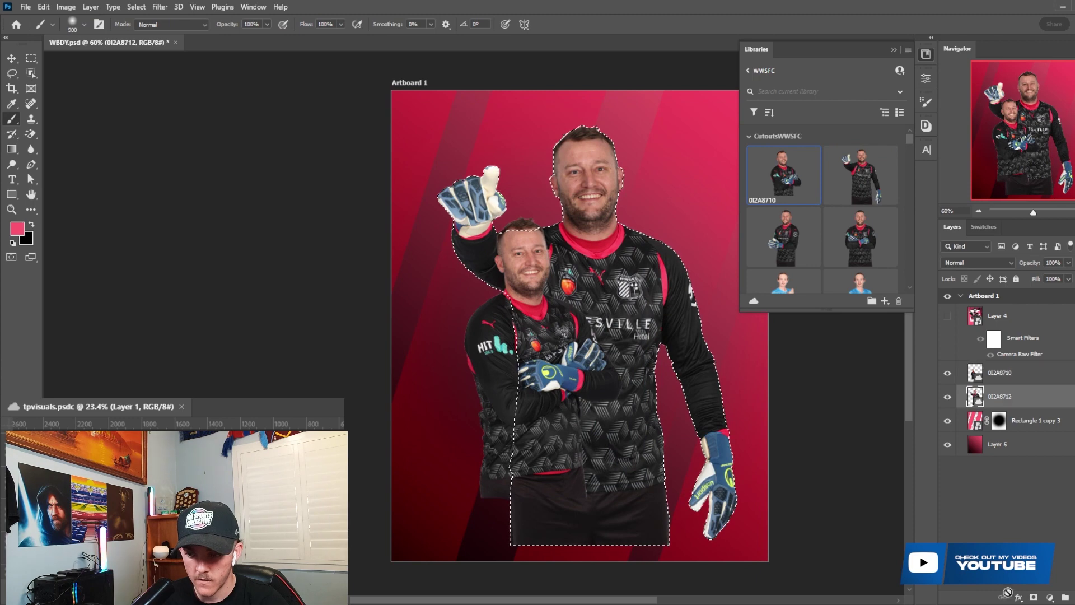
left_click(1033, 597)
left_click(1008, 372)
left_click(975, 373, "ctrl")
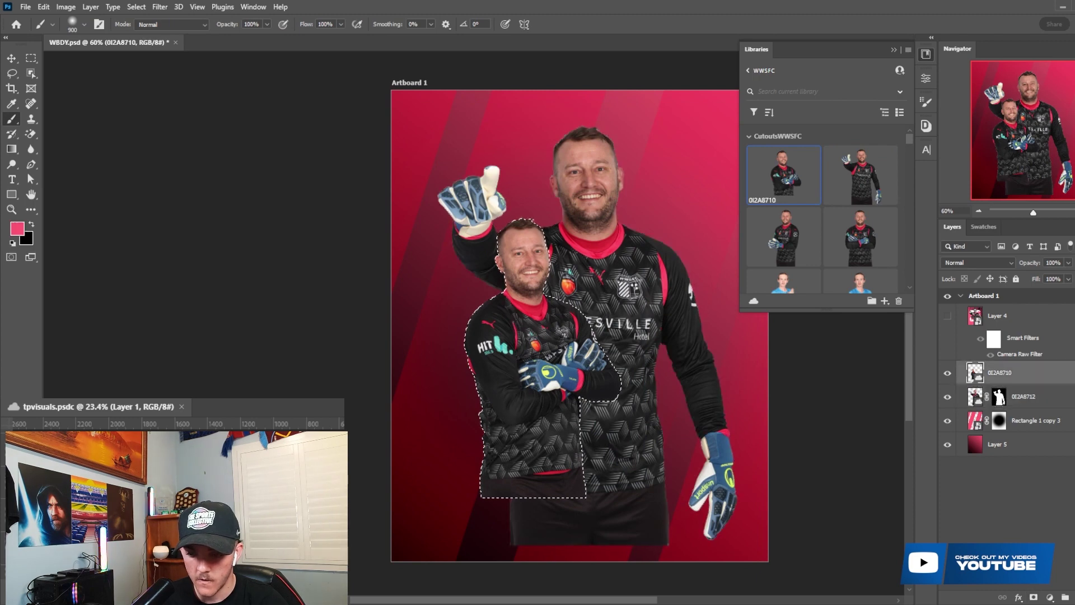
left_click(1033, 597)
left_click(160, 7)
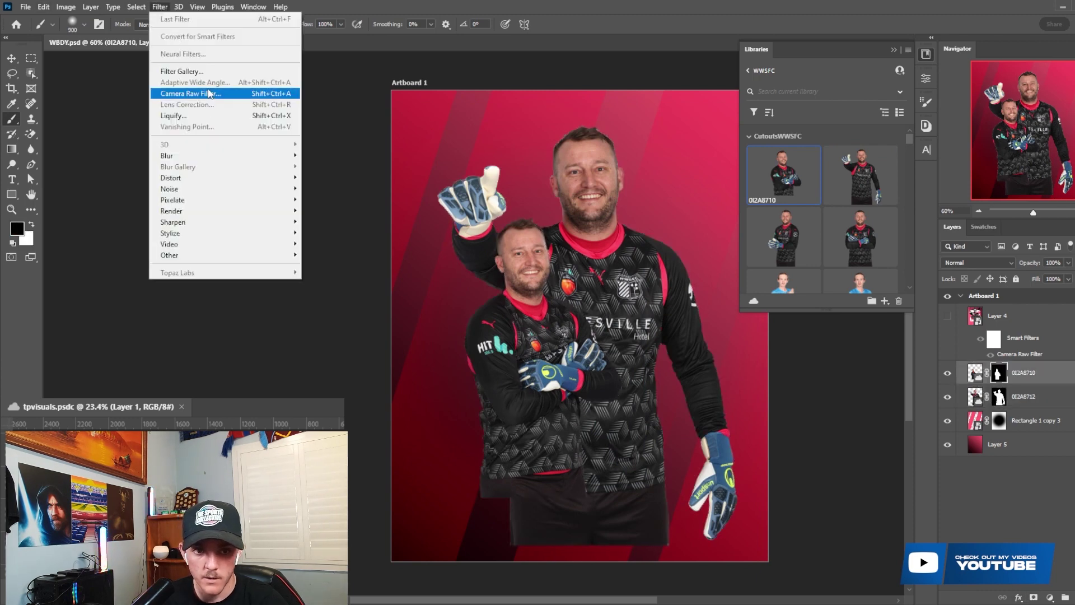
left_click(210, 94)
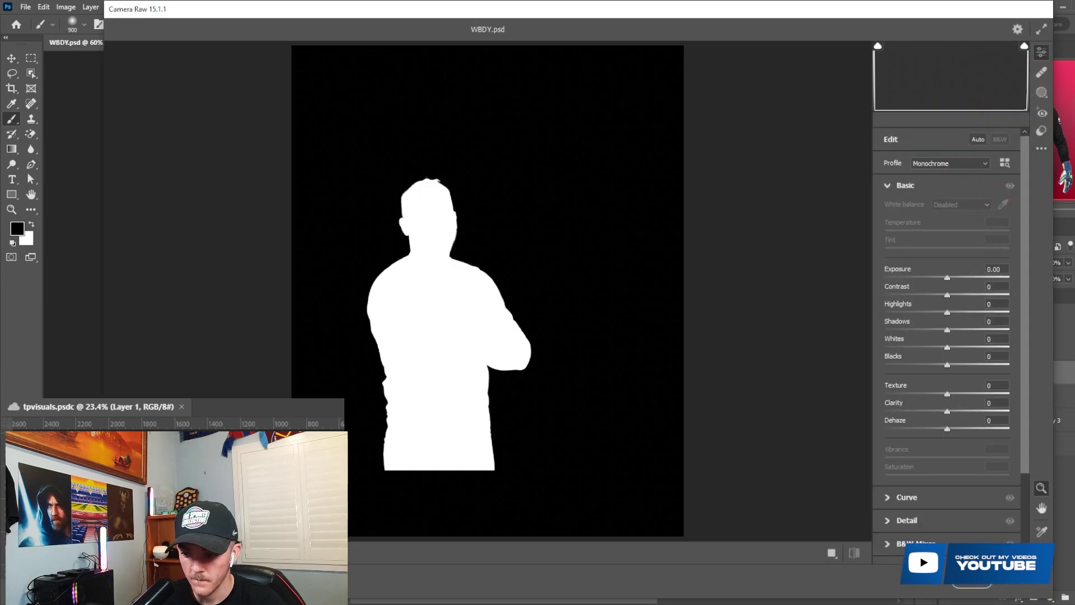
left_click(972, 580)
Apply a Camera Raw Filter to the 0I2A8710 image with Exposure +0.20, Clarity +33, and raised Texture and Contrast.
left_click(974, 377)
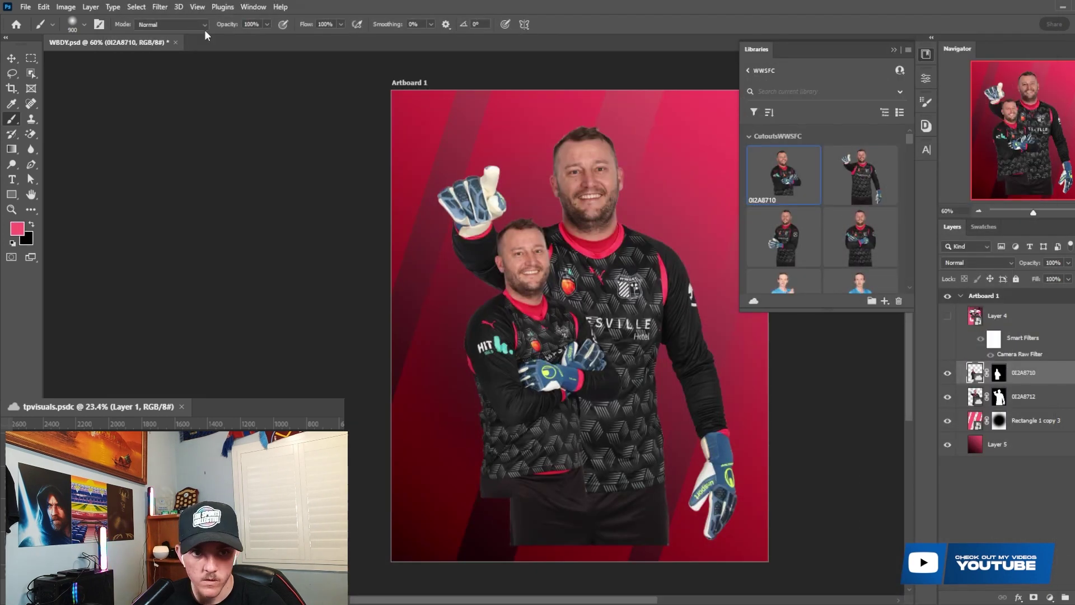
left_click(161, 7)
left_click(184, 92)
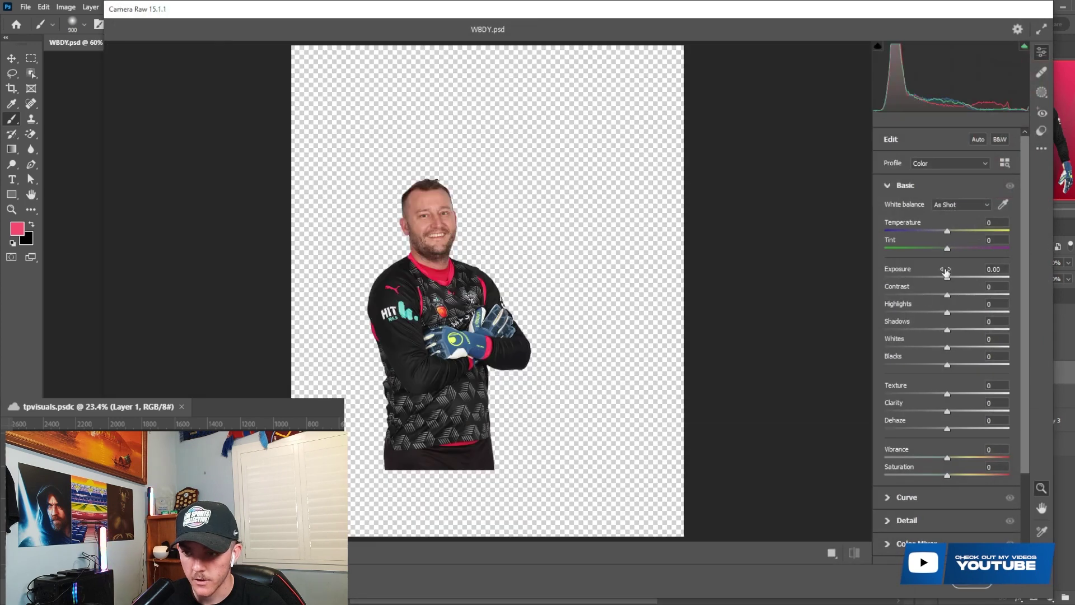
left_click_drag(947, 277, 951, 280)
left_click(967, 412)
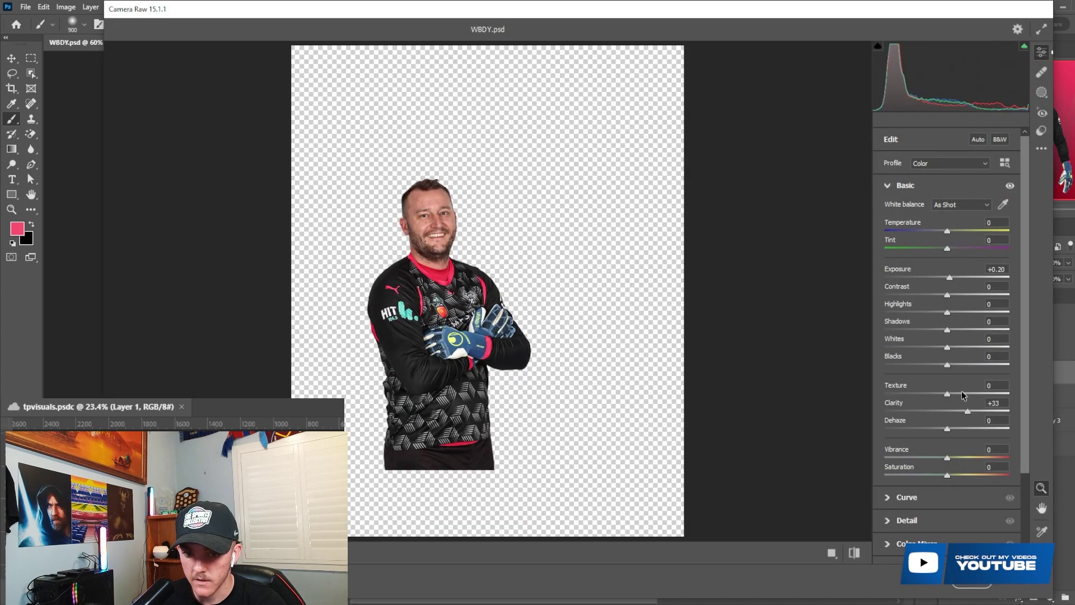
left_click(964, 394)
left_click(956, 295)
key("Return")
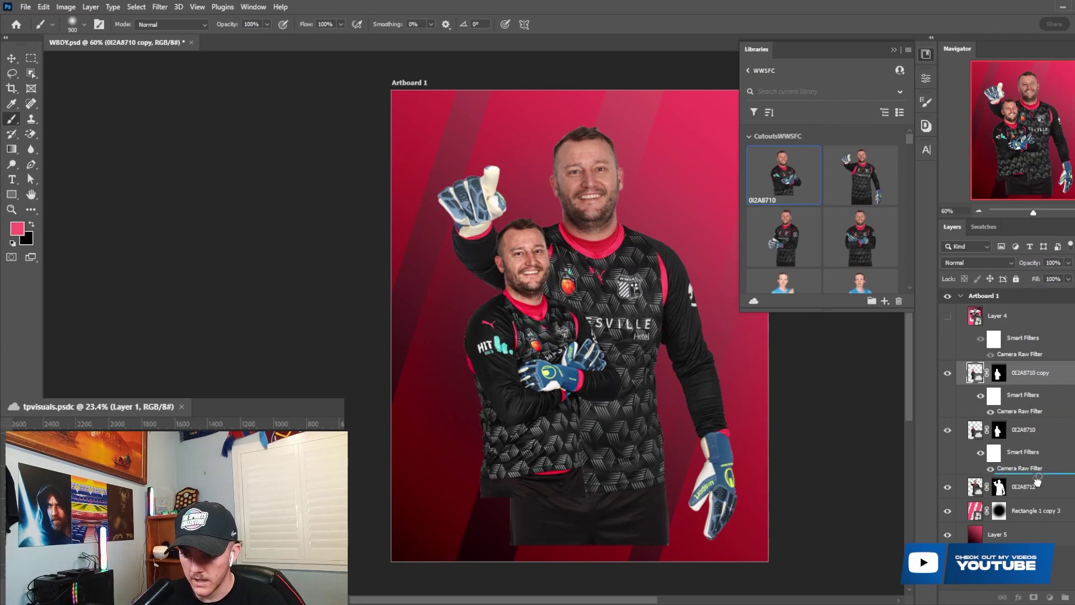
Transfer the Camera Raw filter from the duplicated 0I2A8710 layer to the 0I2A8712 layer and delete the duplicate.
left_click_drag(1036, 487, 1037, 493)
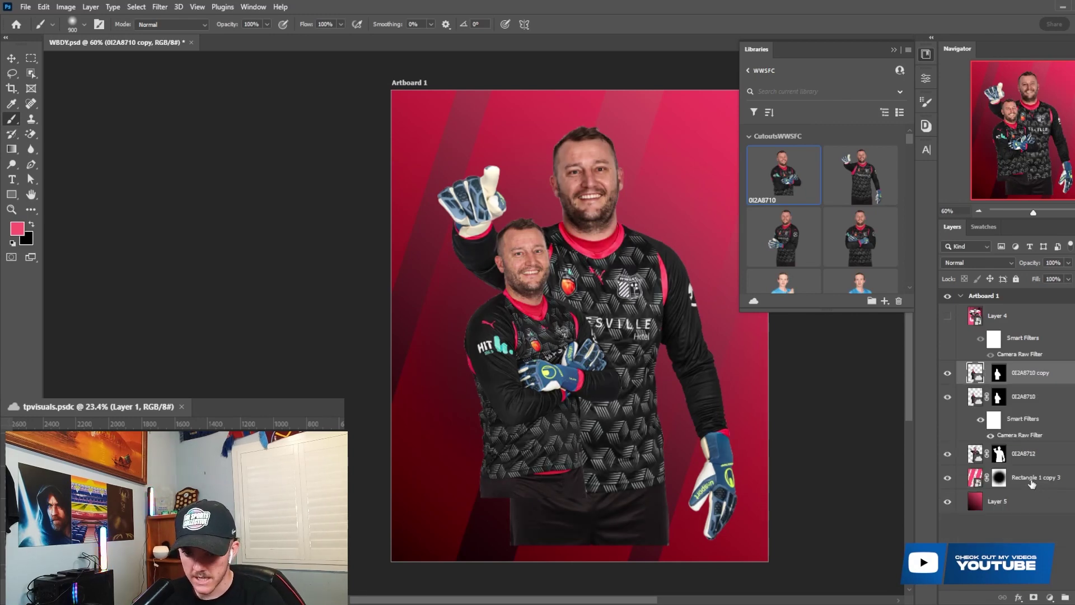
key("Delete")
scroll(667, 312, "up", 1)
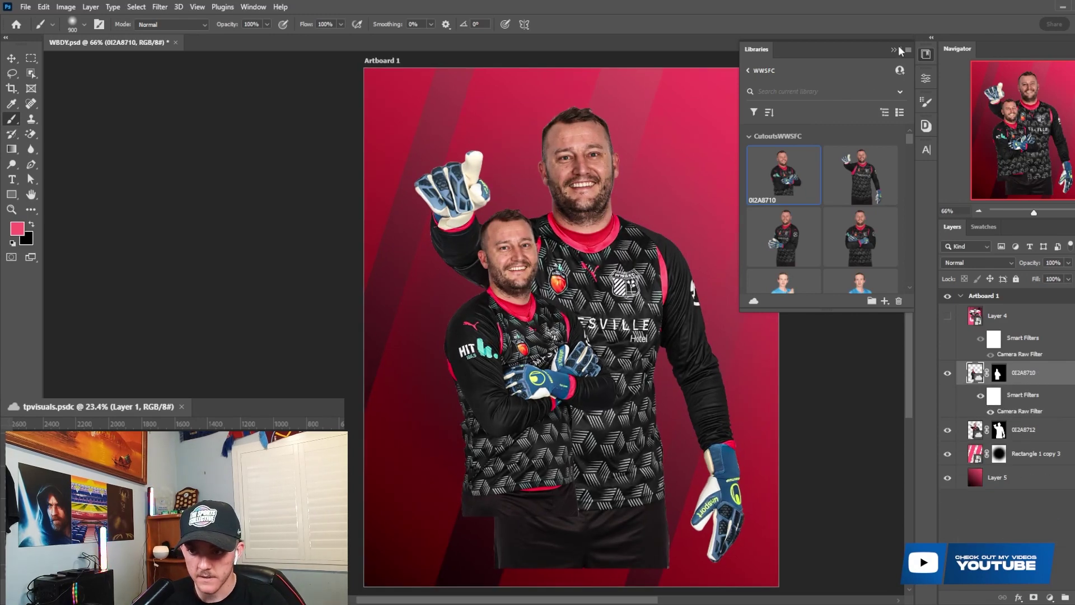
Group the 0I2A8710 and 0I2A8712 player layers and add a layer mask to the group.
left_click(896, 50)
left_click(1031, 438, "shift")
key("ctrl+g")
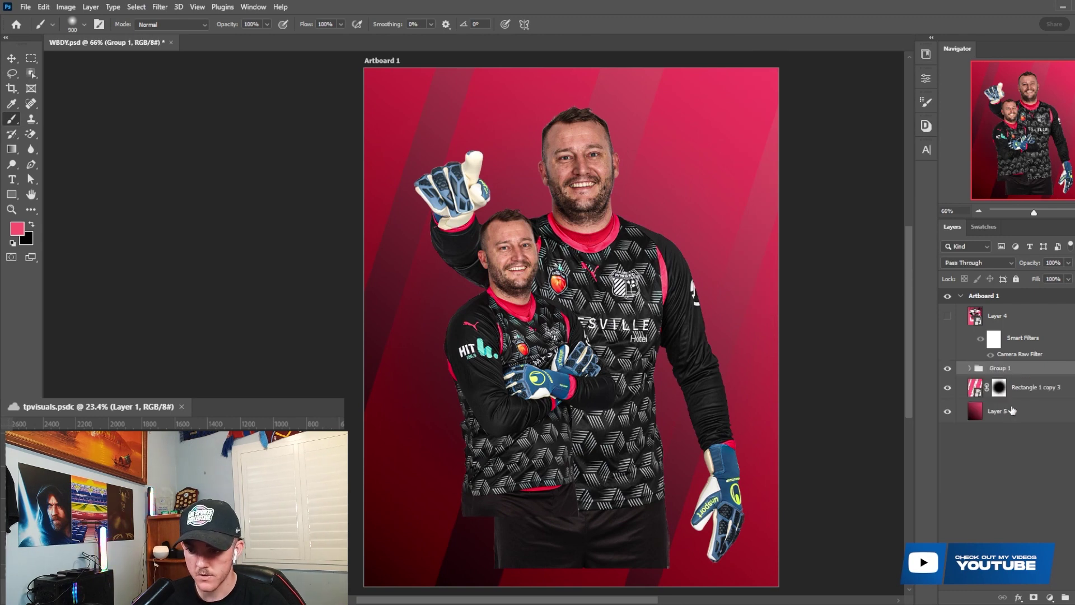
left_click(1033, 597)
Paint the group's mask with a soft 900 px black brush at 31% flow to fade both players' lower bodies into the background.
scroll(640, 389, "down", 2)
scroll(559, 476, "down", 2)
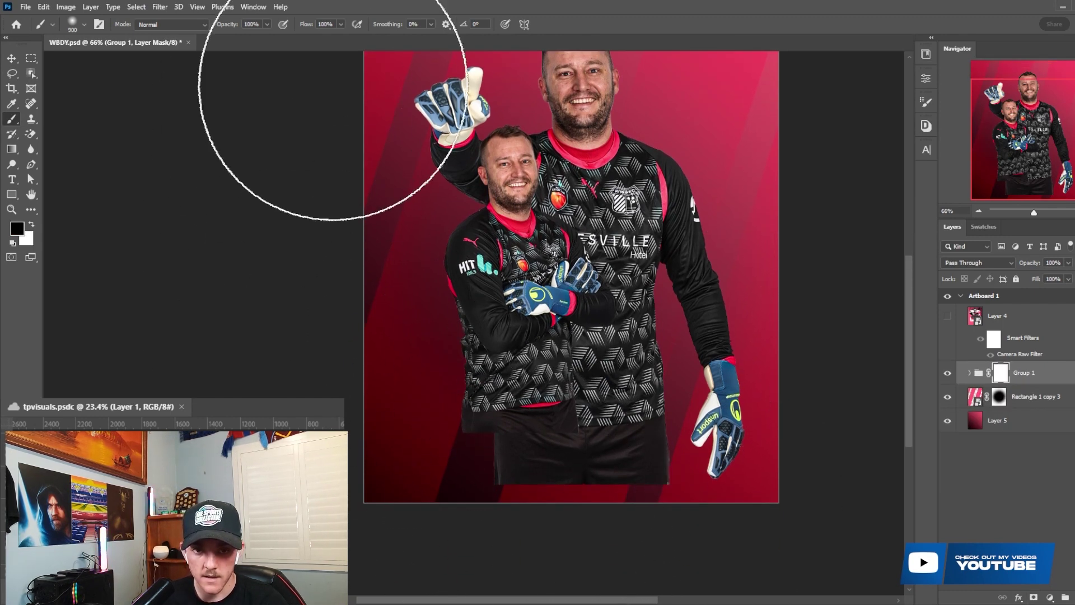
scroll(586, 523, "down", 1)
mouse_move(583, 498)
left_mouse_down()
mouse_move(493, 462)
mouse_move(382, 448)
mouse_move(710, 458)
mouse_move(641, 460)
mouse_move(758, 426)
mouse_move(716, 435)
mouse_move(787, 431)
mouse_move(549, 420)
mouse_move(470, 387)
left_mouse_up()
scroll(622, 353, "up", 2)
scroll(628, 351, "down", 2)
scroll(628, 351, "up", 2)
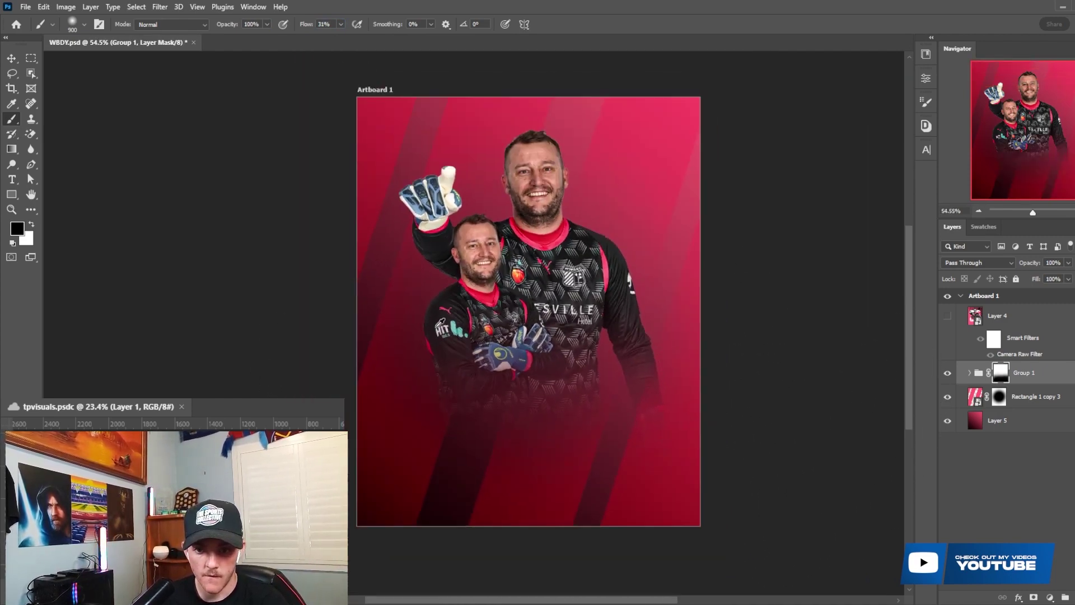
Draw a black 425 px circle above the Rectangle 1 copy 3 layer and place it behind the smaller player's head.
left_click(1055, 407)
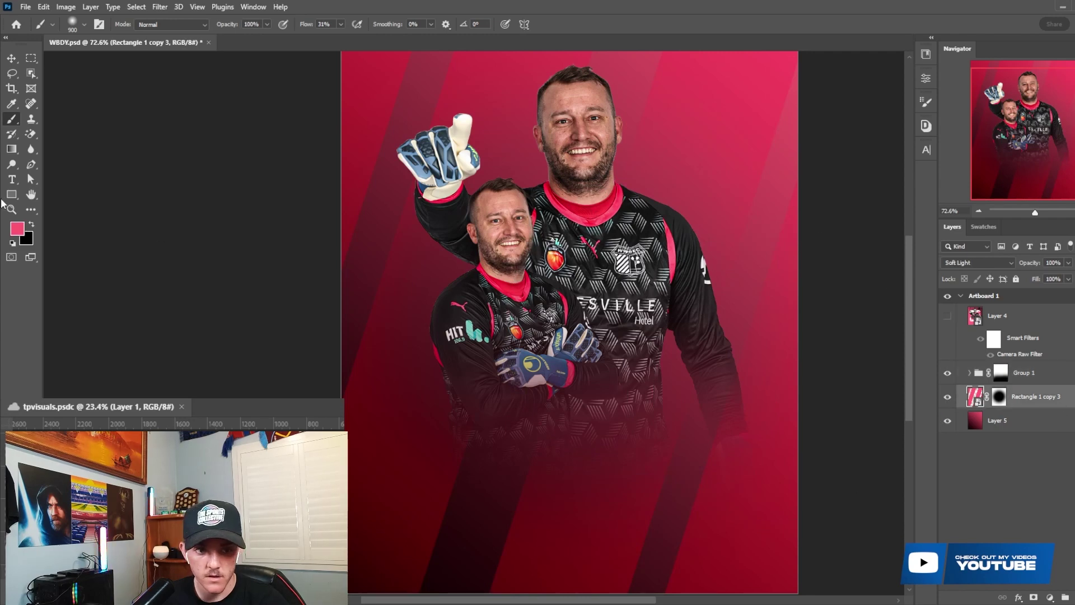
left_click(12, 194)
left_click(56, 206)
mouse_move(564, 501)
left_mouse_down()
mouse_move(792, 364)
mouse_move(746, 321)
left_mouse_up()
key("ctrl+t")
left_click_drag(687, 444, 718, 472)
left_click_drag(685, 439, 507, 249)
left_click(568, 24)
Duplicate the black circle and move the copy above Group 1 in the layer stack.
key("ctrl+j")
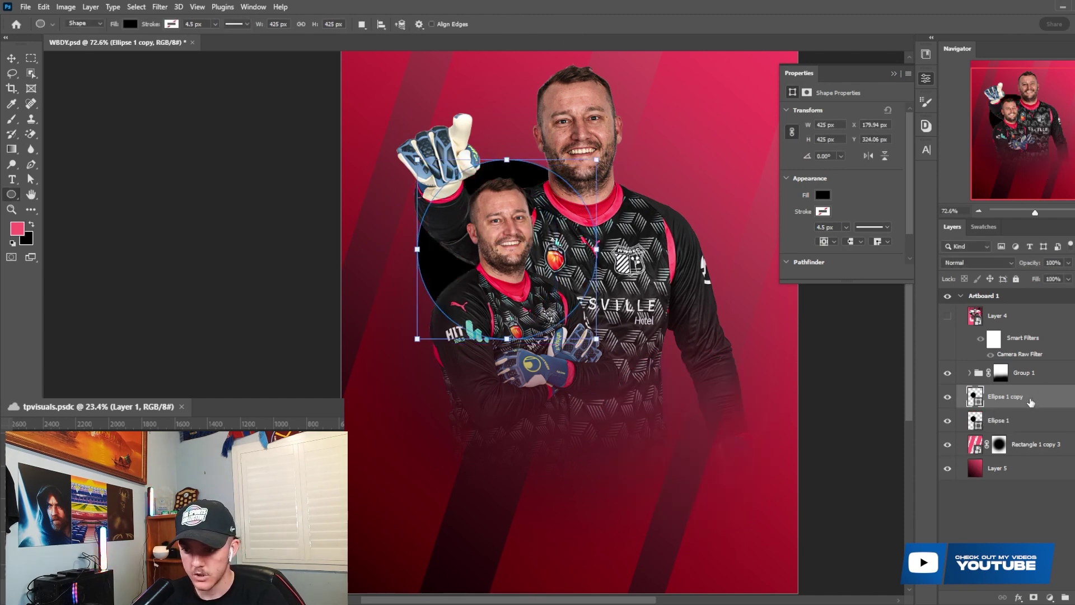
left_click_drag(1031, 401, 1014, 363)
key("ctrl+z")
left_click(1035, 404)
key("ctrl+j")
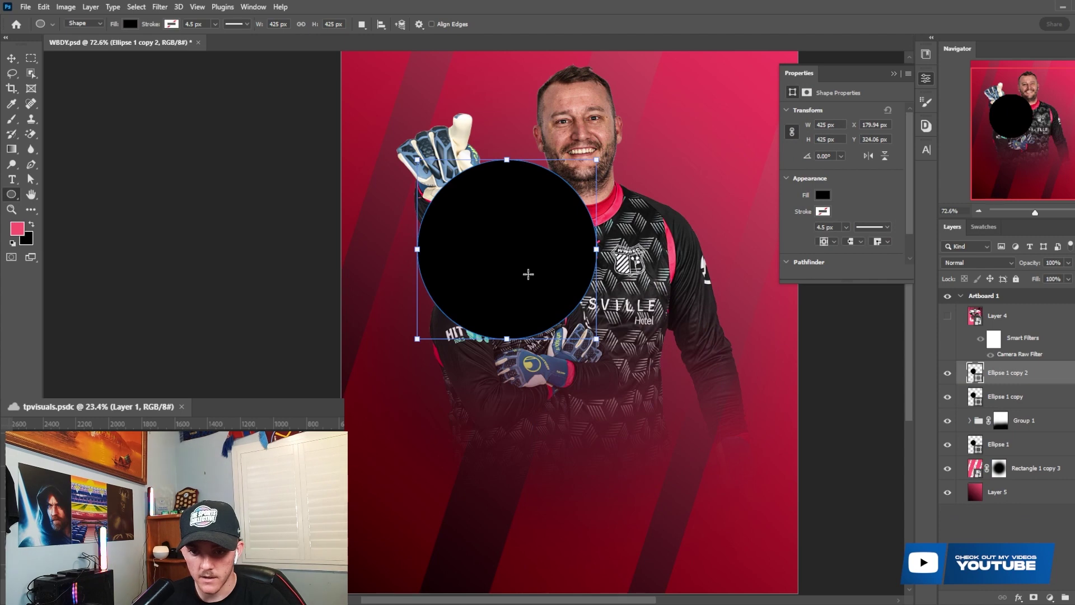
left_click_drag(528, 274, 668, 419)
key("ctrl+z")
key("ctrl+z")
Move the circle copy over the lower right of the large player's torso and rotate it -19.25°.
key("ctrl+t")
left_click_drag(560, 294, 740, 521)
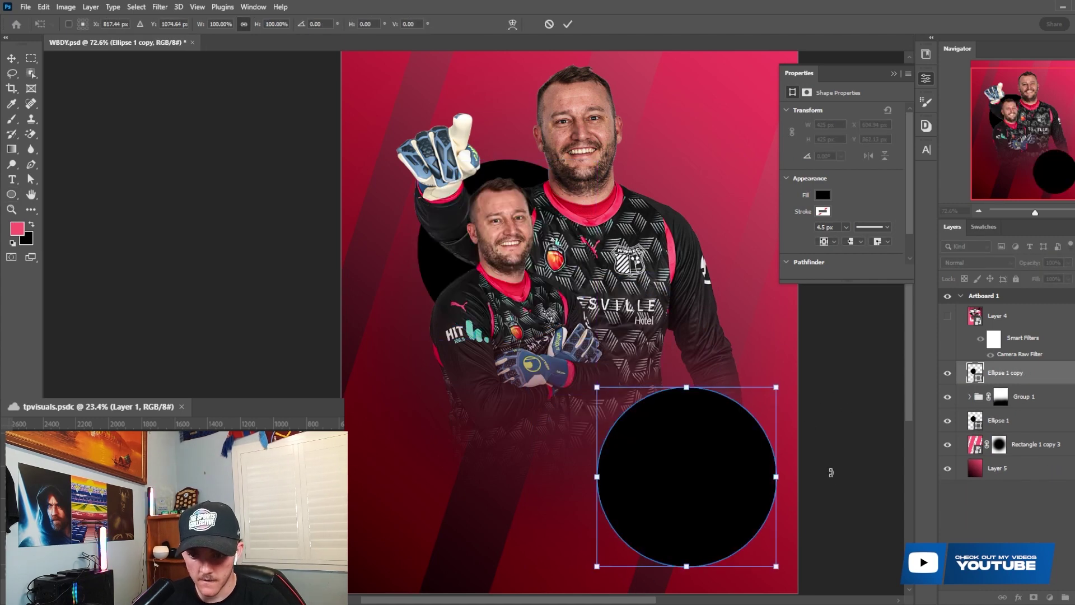
left_click_drag(831, 472, 818, 426)
left_click_drag(735, 470, 709, 425)
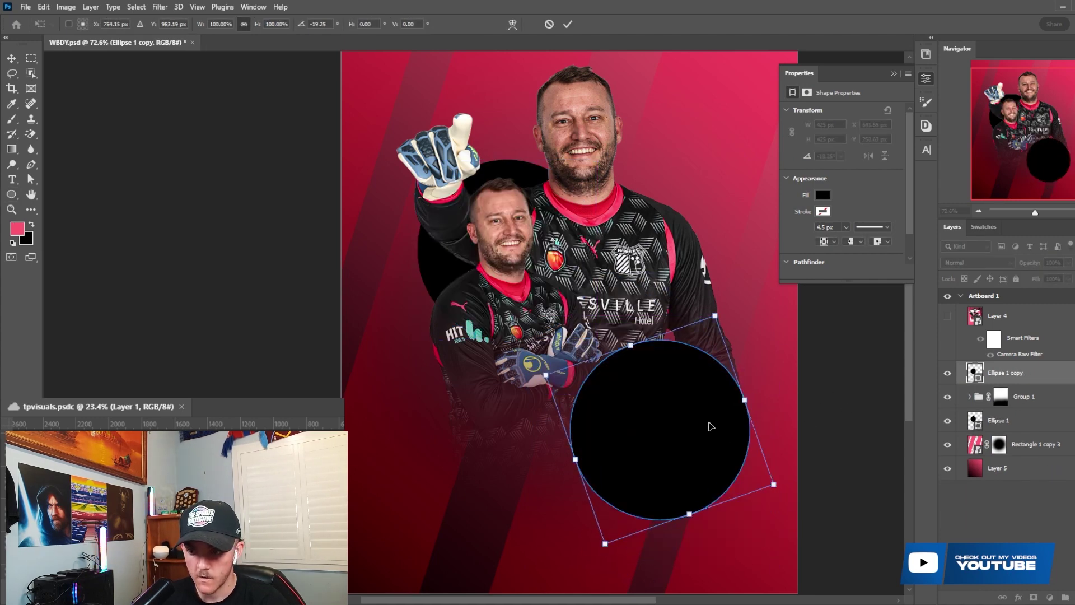
left_click(568, 26)
scroll(765, 308, "down", 2)
scroll(766, 307, "up", 1)
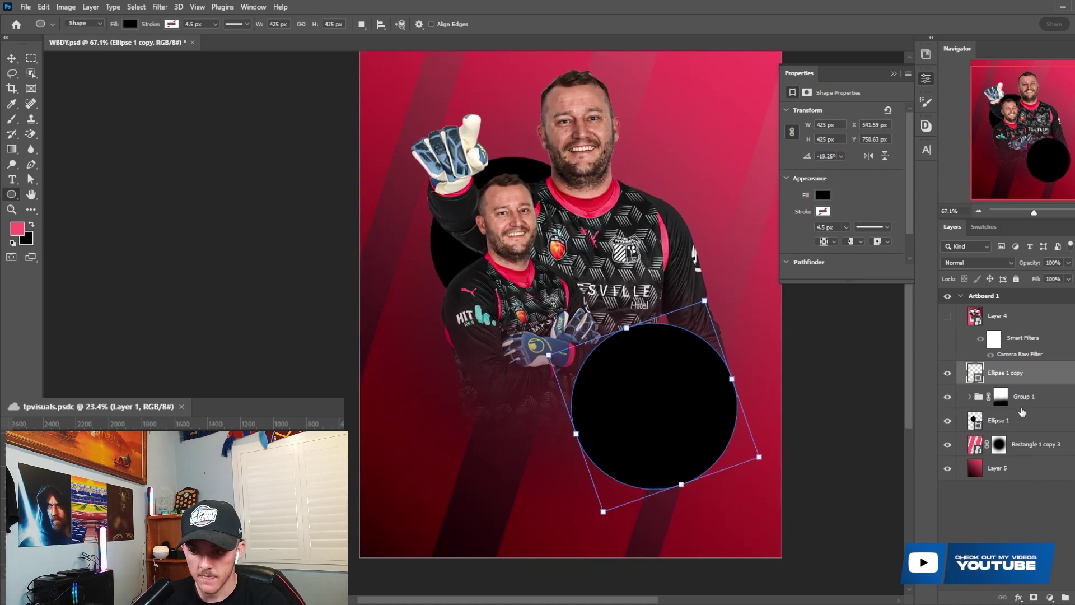
Add the white text "23" in Tungsten Bold on a new layer directly above Ellipse 1.
left_click(1015, 420)
key("t")
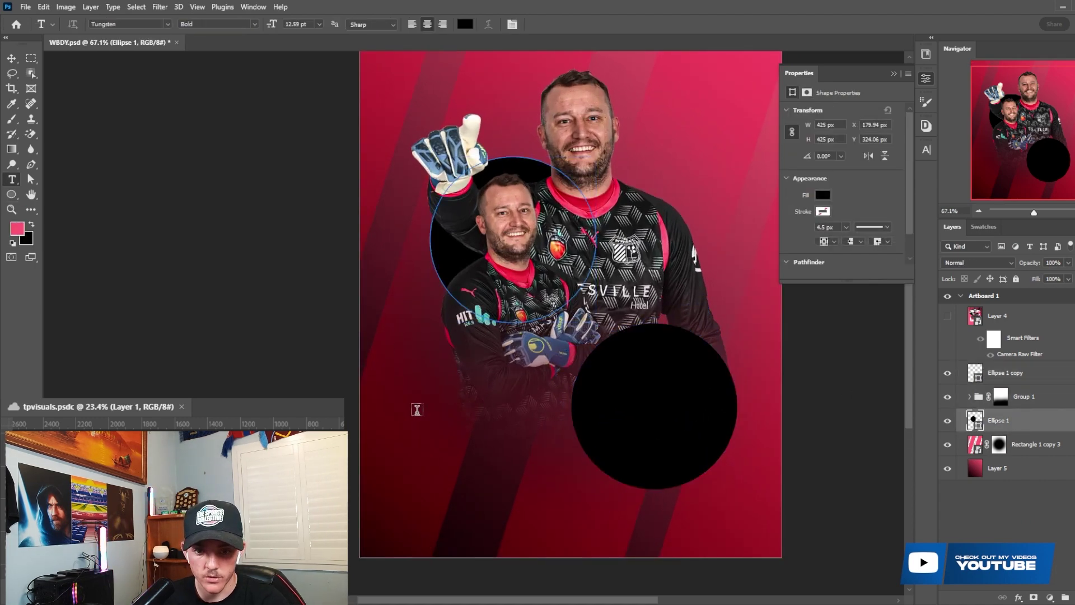
left_click(430, 412)
left_click(984, 226)
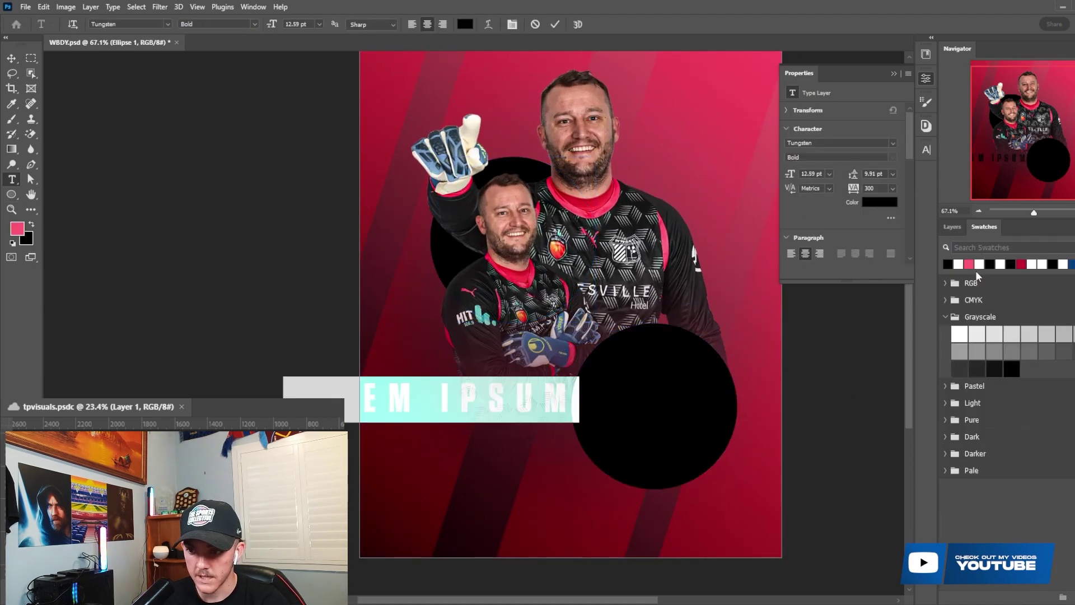
left_click(958, 264)
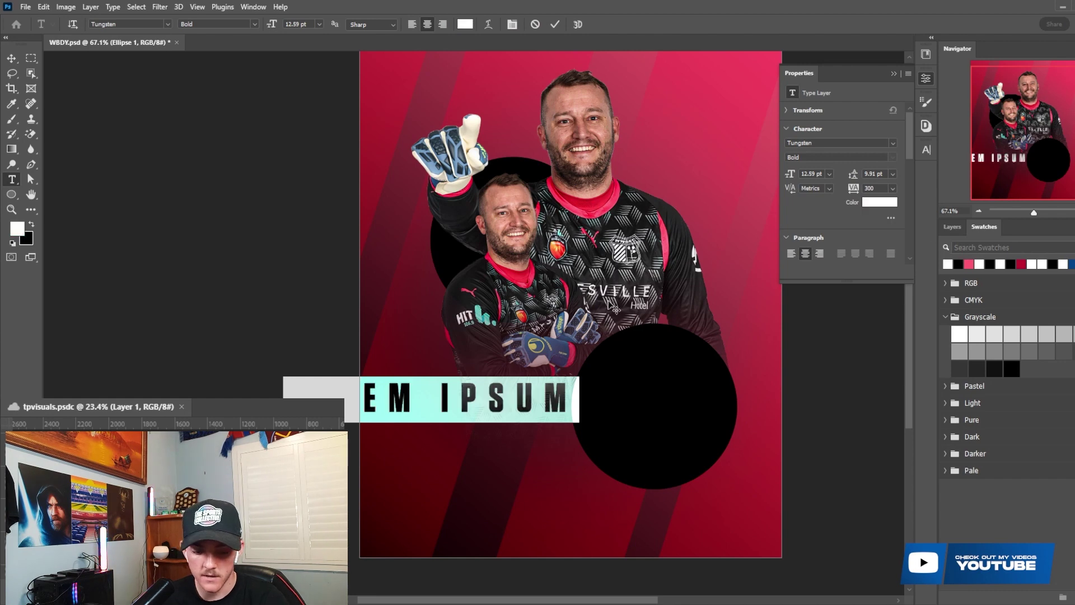
left_click(951, 226)
type("23")
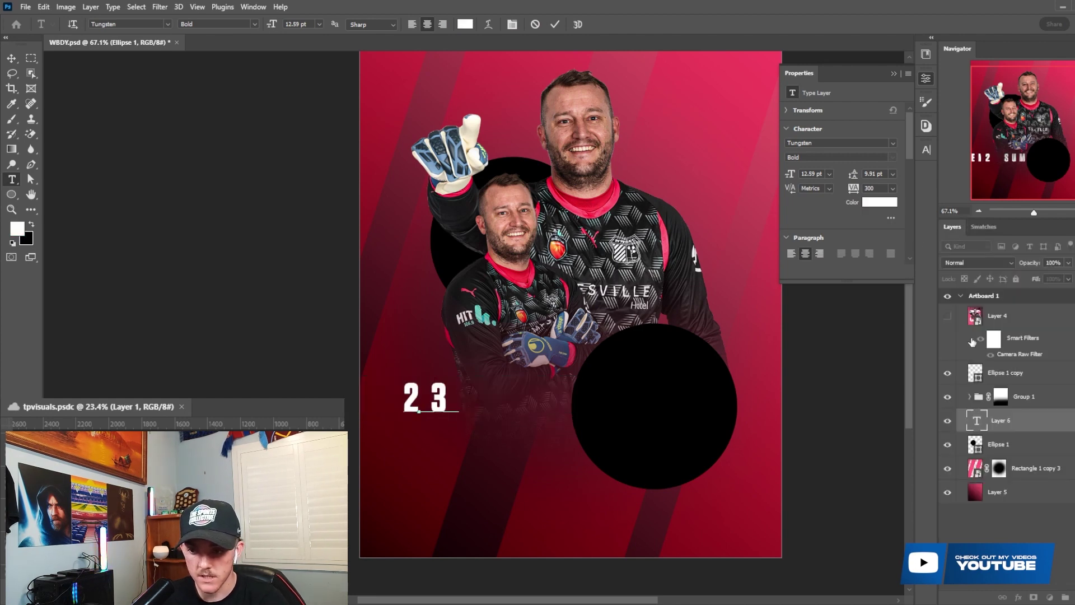
Set the 23 text's tracking to 0, scale it to about 1054.54% and centre it behind the players.
left_click(892, 188)
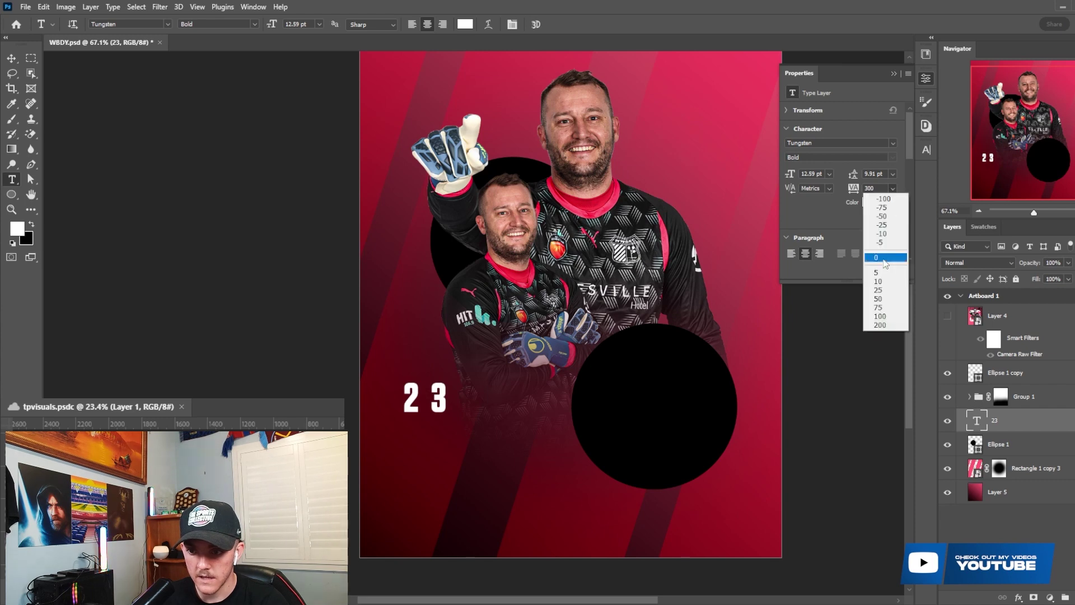
left_click(879, 255)
key("ctrl+t")
left_click_drag(435, 398, 642, 329)
left_click(576, 24)
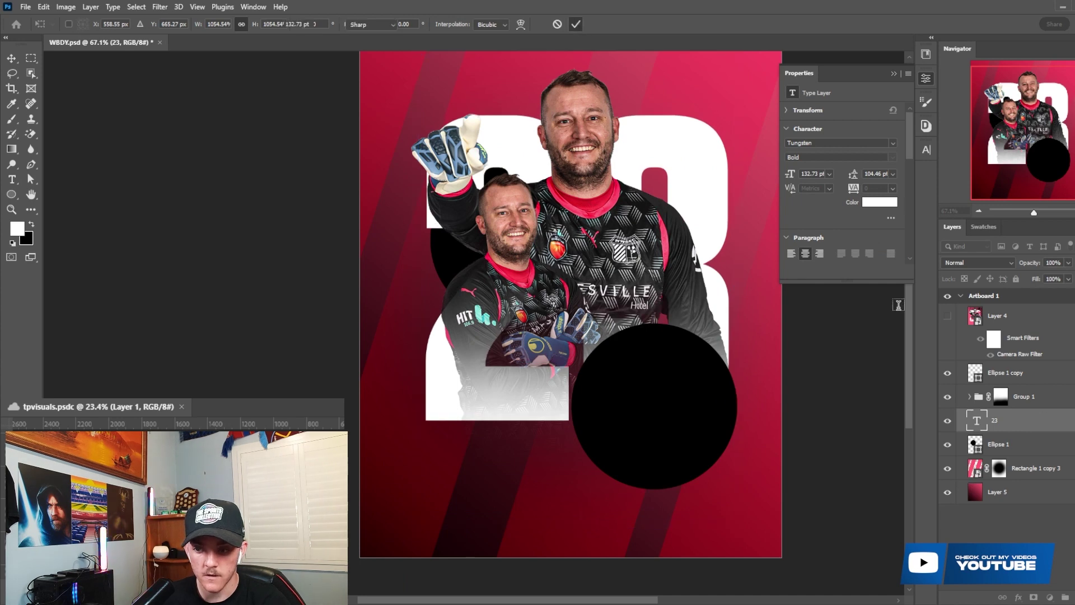
Duplicate the 23 text above Group 1 and give the copy 0% fill and a 2 px white inside stroke.
key("ctrl+j")
left_click_drag(1007, 420, 1020, 385)
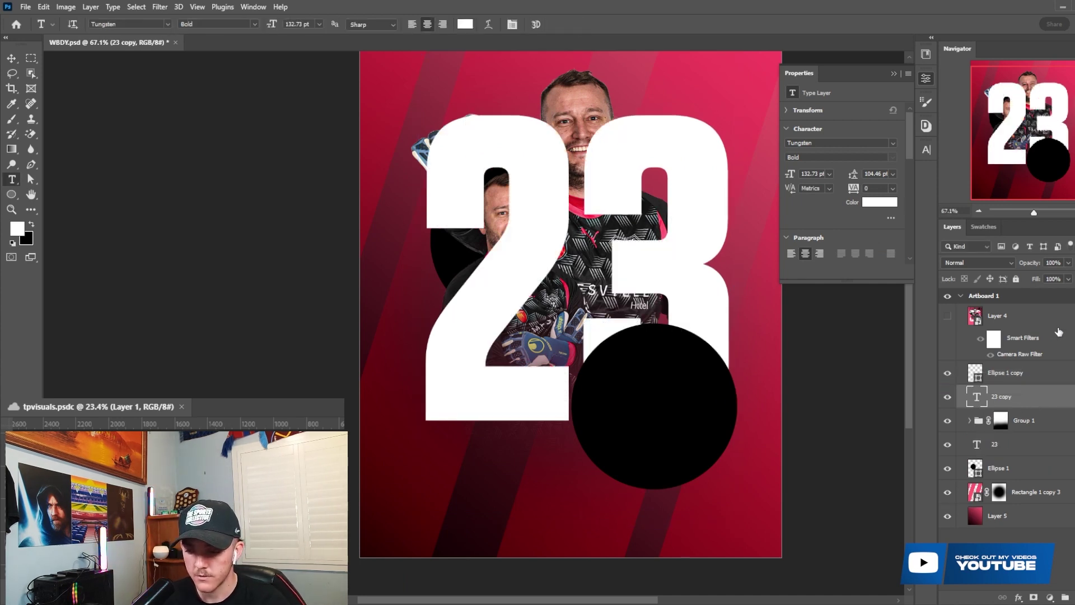
left_click_drag(1040, 281, 852, 287)
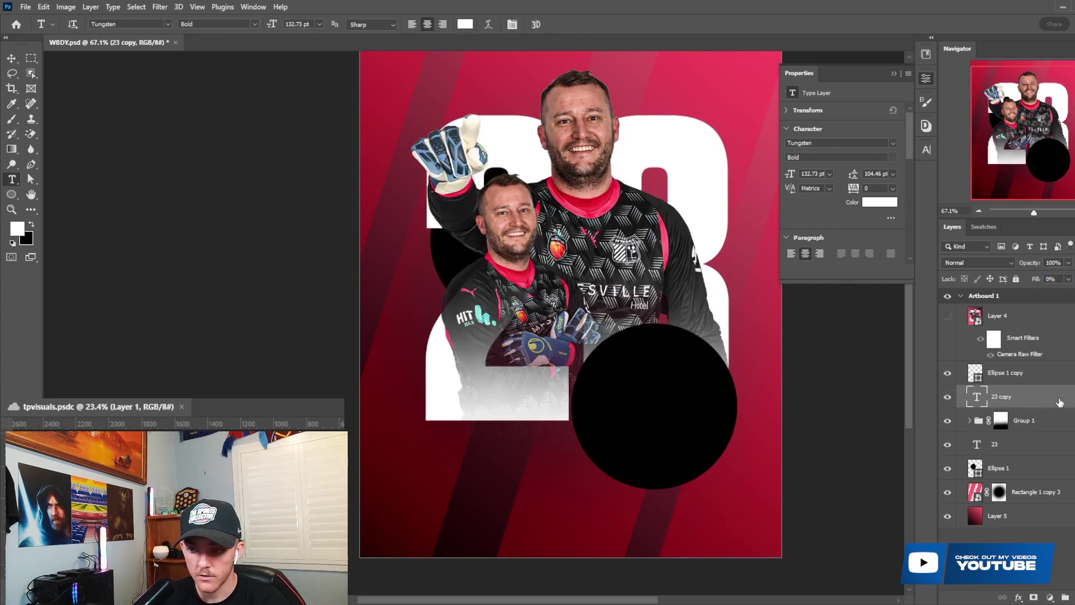
double_click(1059, 402)
left_click(546, 412)
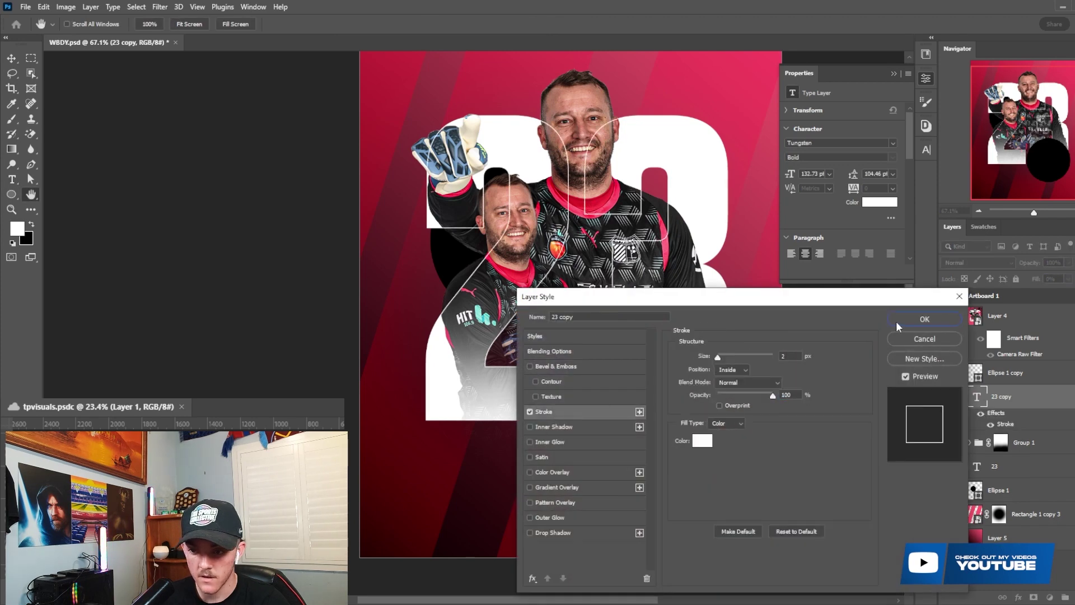
left_click(923, 319)
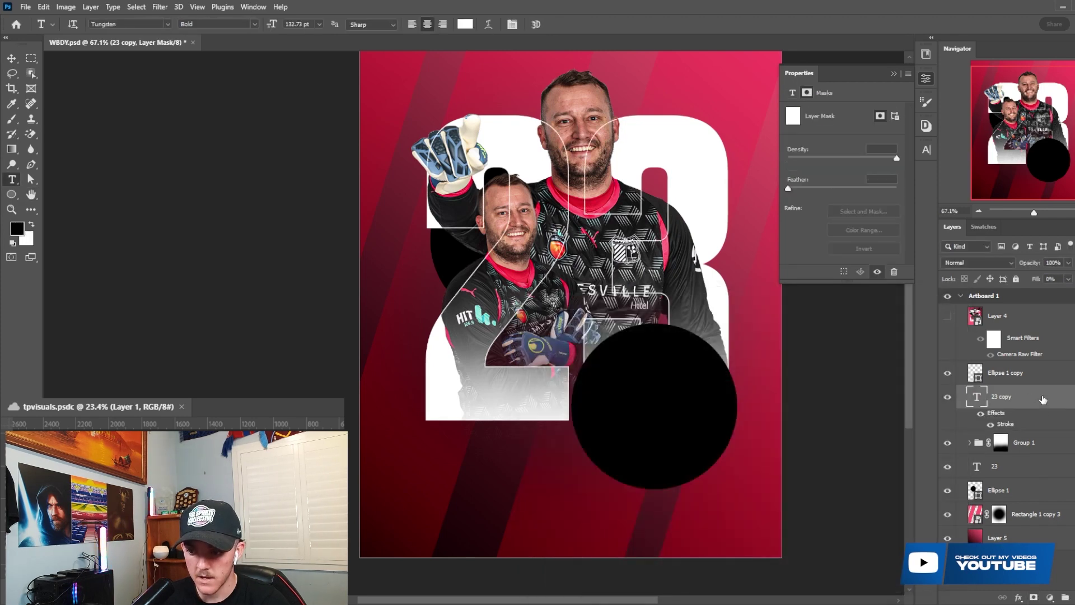
Convert the outlined 23 copy to a smart object and mask out its centre with a soft 600 px black brush.
right_click(1042, 399)
left_click(985, 223)
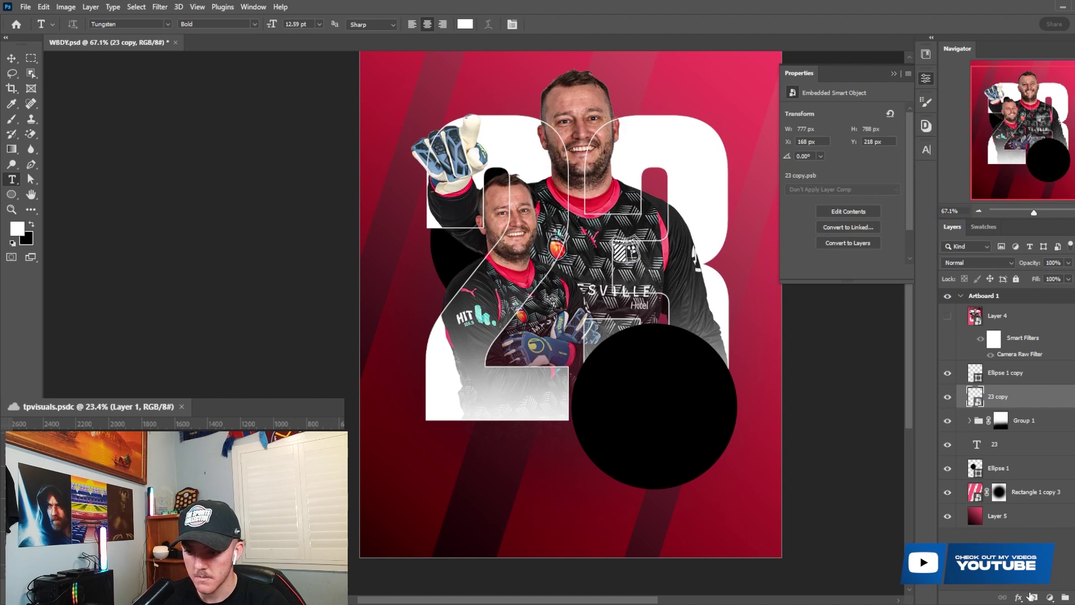
left_click(1032, 596)
key("b")
key("x")
key("bracketleft")
key("bracketleft")
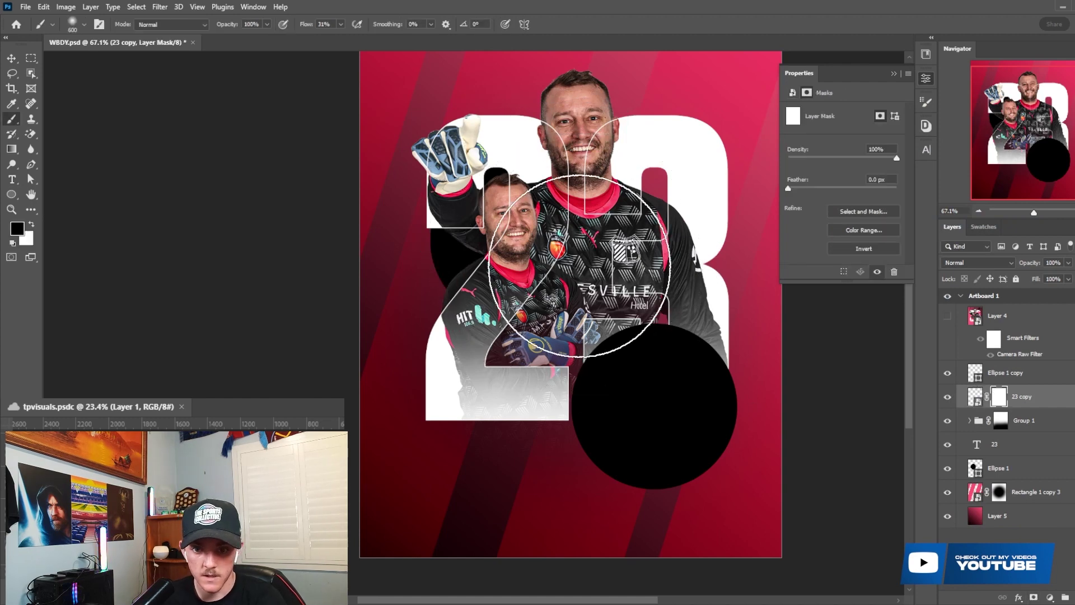
left_click(579, 266)
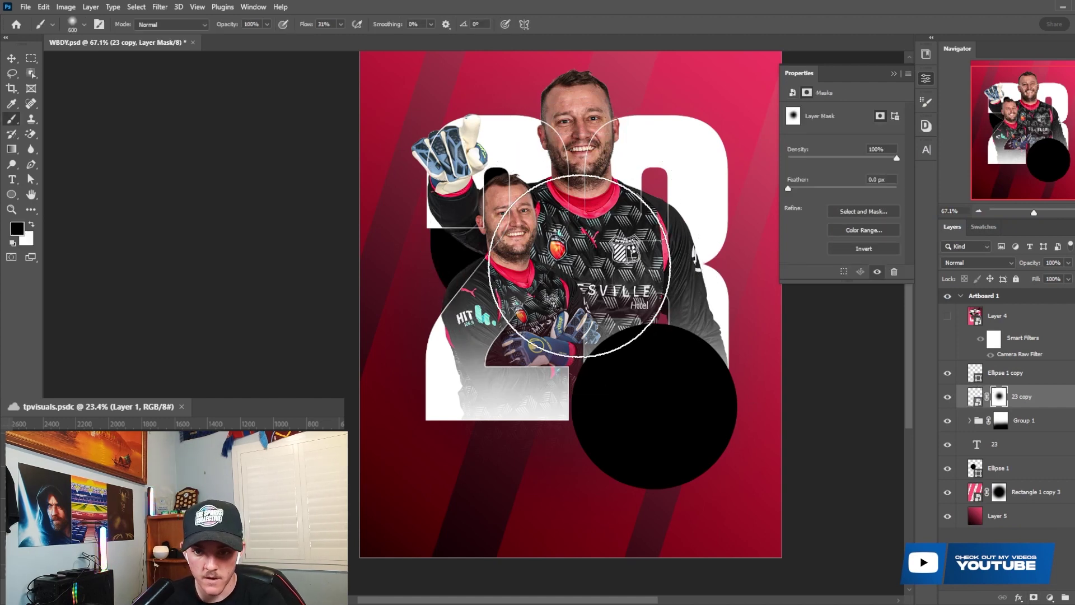
Reduce the brush to 100 px and examine the masked 23 outline over the players.
scroll(695, 234, "down", 1)
scroll(621, 241, "up", 2)
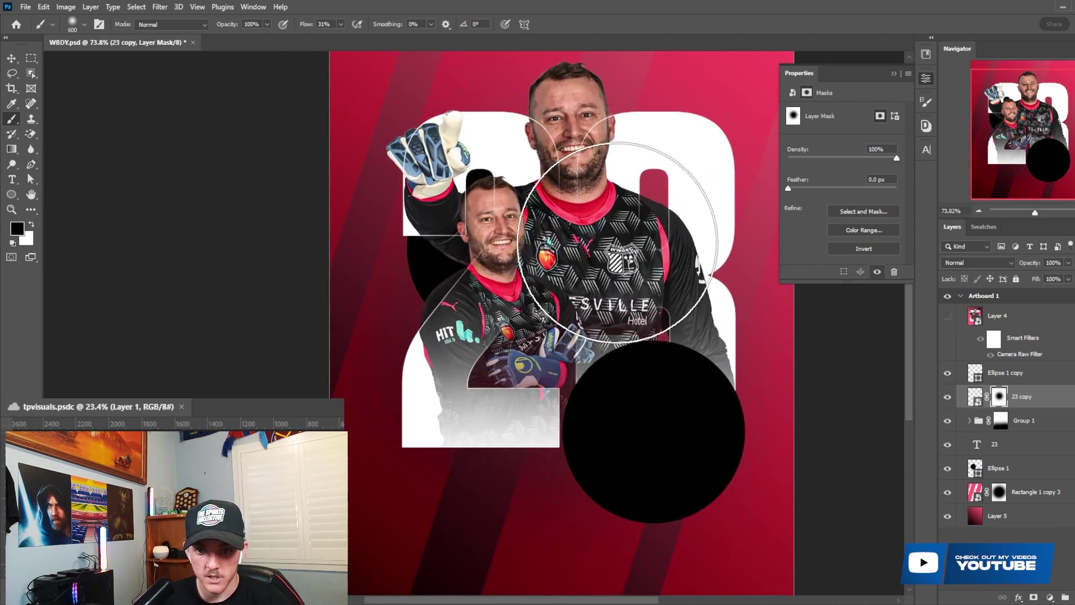
key("bracketleft")
key("bracketleft")
key("bracketleft")
key("bracketleft")
key("bracketleft")
key("bracketleft")
key("bracketleft")
key("bracketleft")
key("bracketleft")
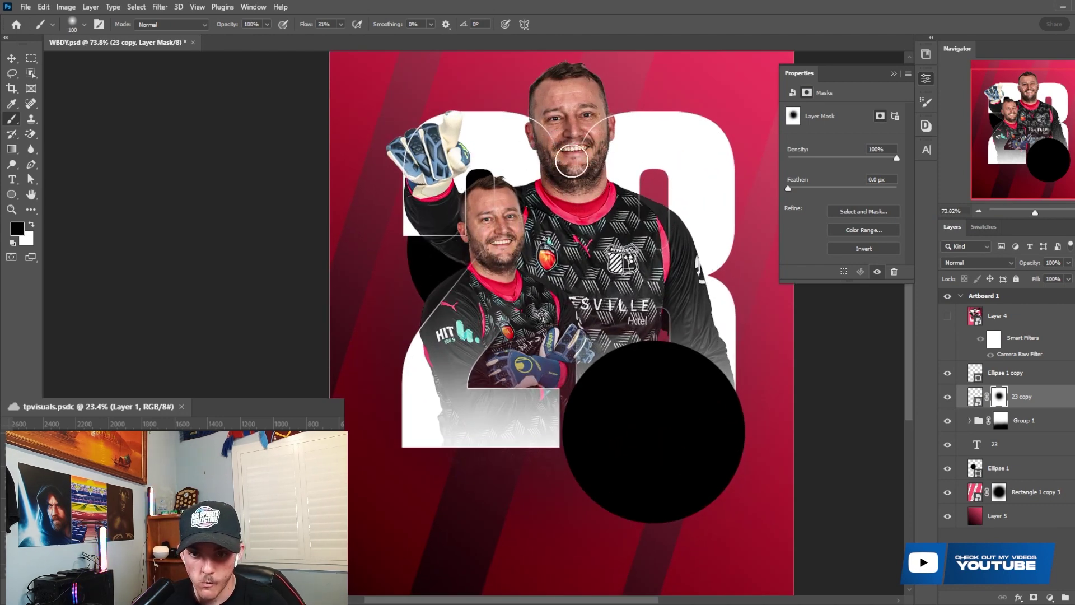
scroll(572, 168, "down", 2)
scroll(595, 279, "up", 2)
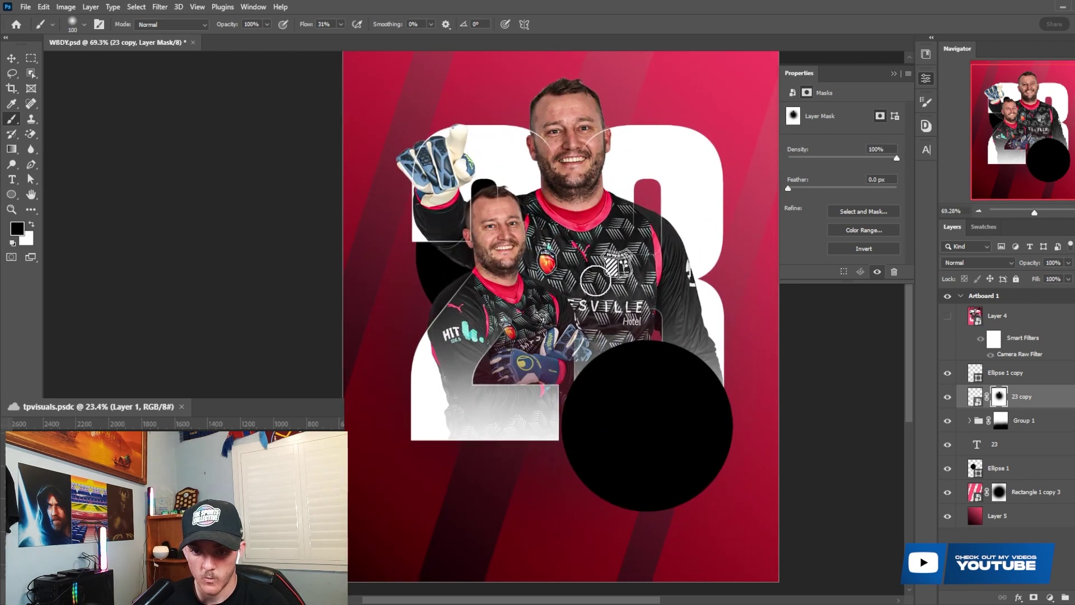
scroll(595, 280, "up", 1)
scroll(574, 292, "down", 1)
scroll(580, 288, "up", 1)
scroll(580, 288, "down", 1)
scroll(580, 287, "up", 1)
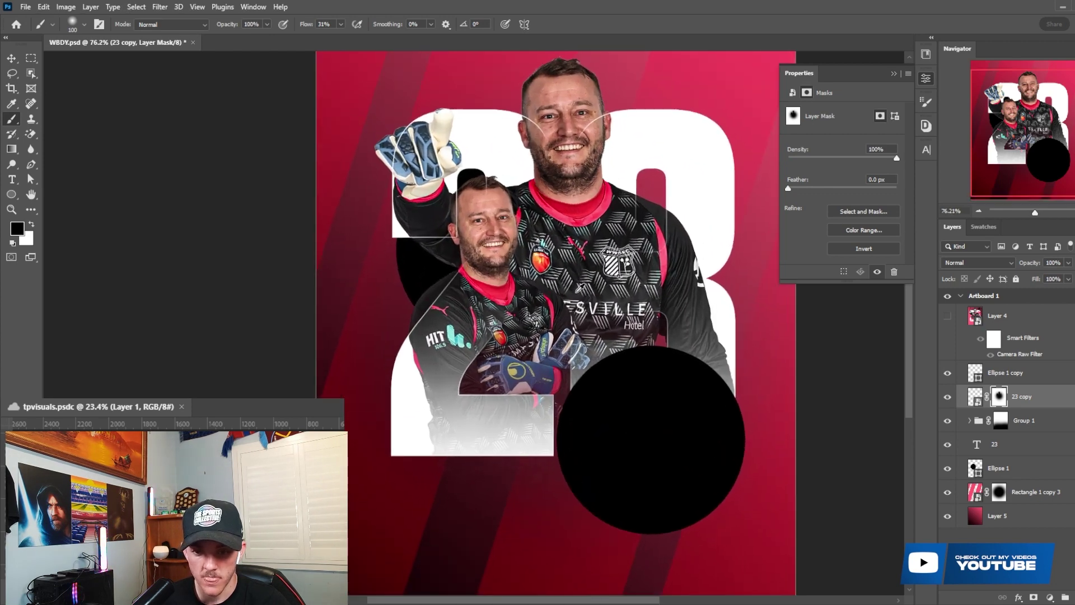
scroll(580, 287, "down", 1)
scroll(573, 291, "up", 1)
scroll(571, 292, "down", 1)
scroll(571, 292, "up", 1)
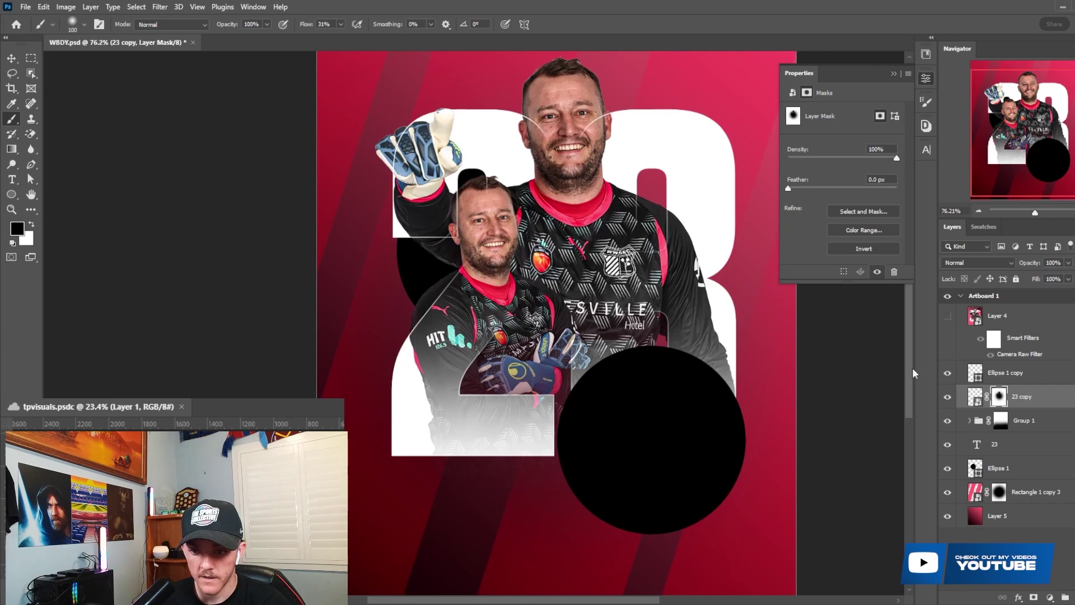
Apply a dark Outer Glow layer style to the large player's 0I2A8712 layer.
key("v")
left_click(661, 263)
scroll(1059, 476, "down", 1)
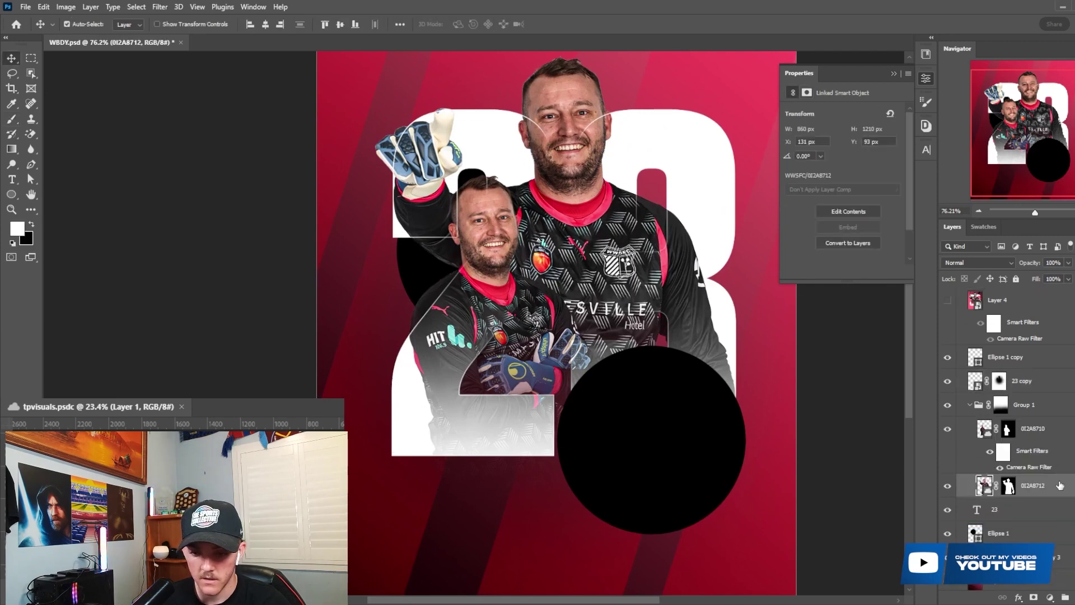
double_click(1059, 485)
left_click(571, 519)
left_click(924, 319)
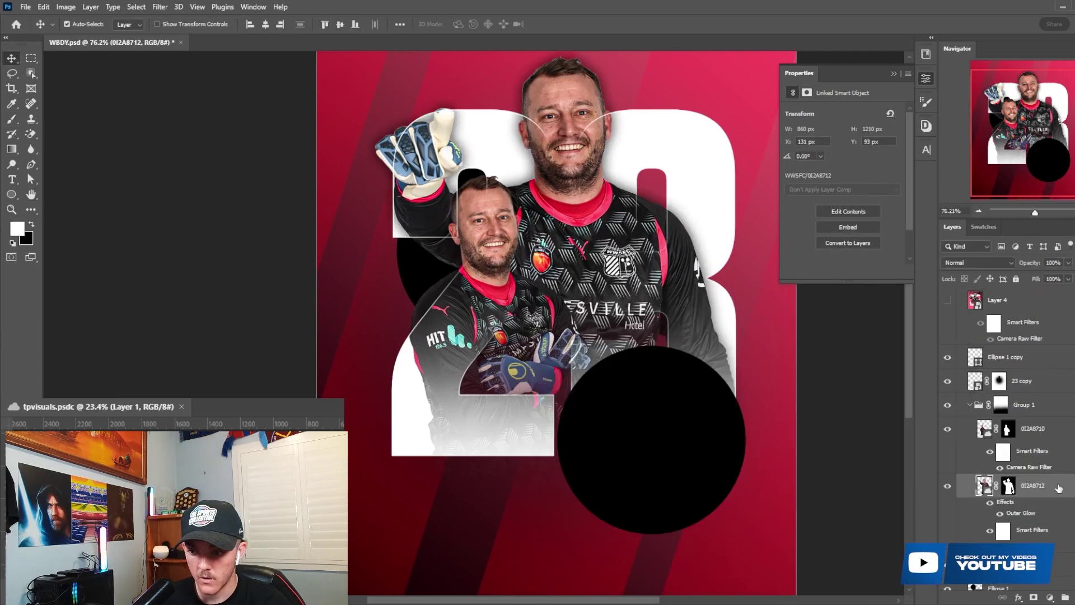
Apply a black Outer Glow with 41% opacity and 32 px size to the 0I2A8710 layer, and collapse Group 1.
double_click(1059, 429)
left_click(572, 518)
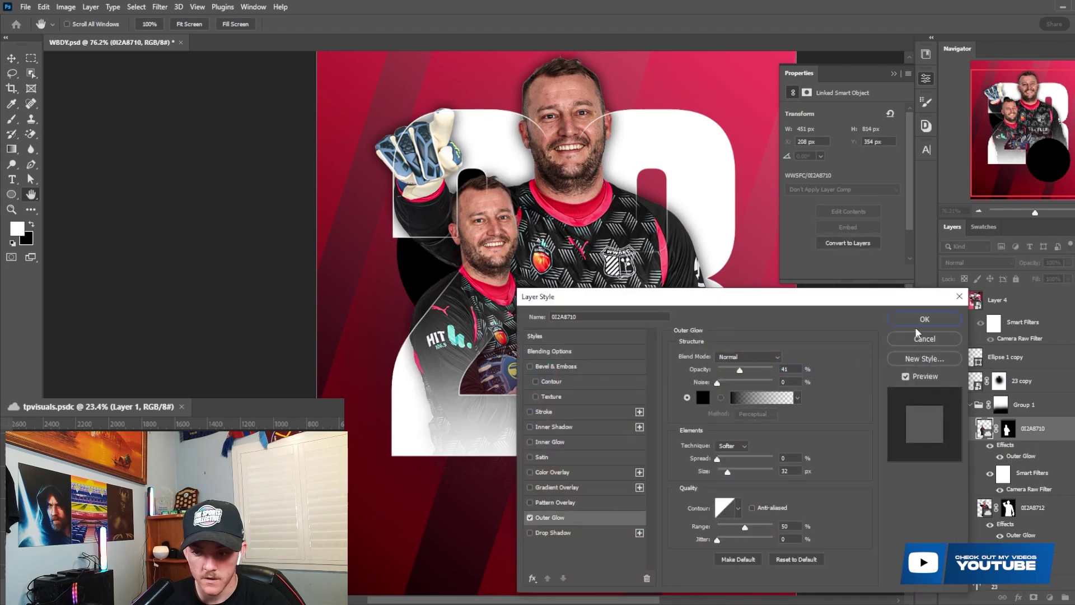
left_click(924, 319)
key("ctrl+0")
scroll(990, 423, "up", 1)
left_click(969, 421)
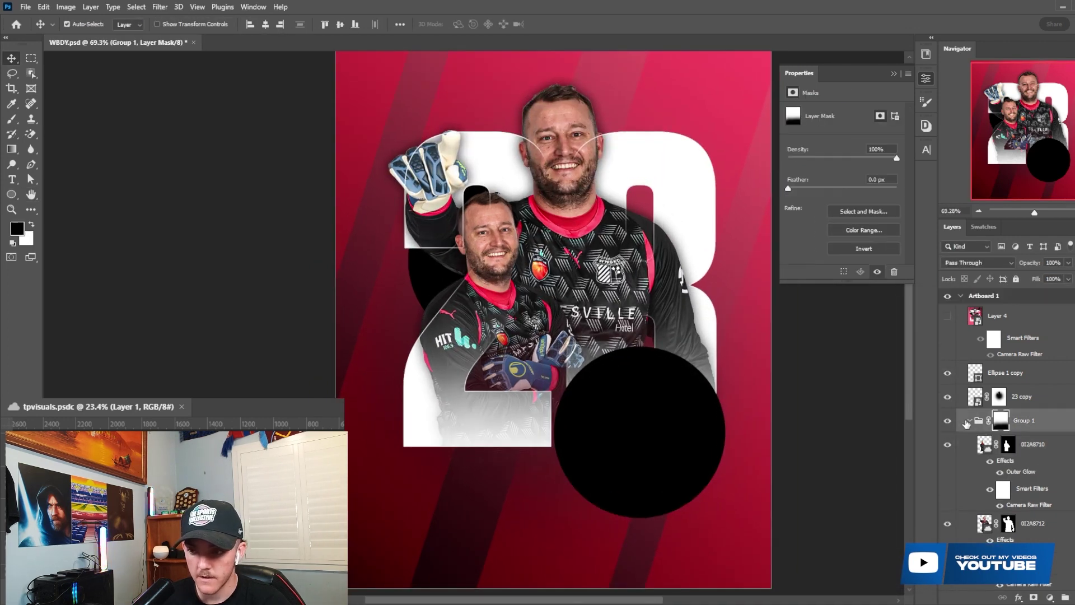
scroll(553, 374, "down", 1)
scroll(553, 374, "up", 1)
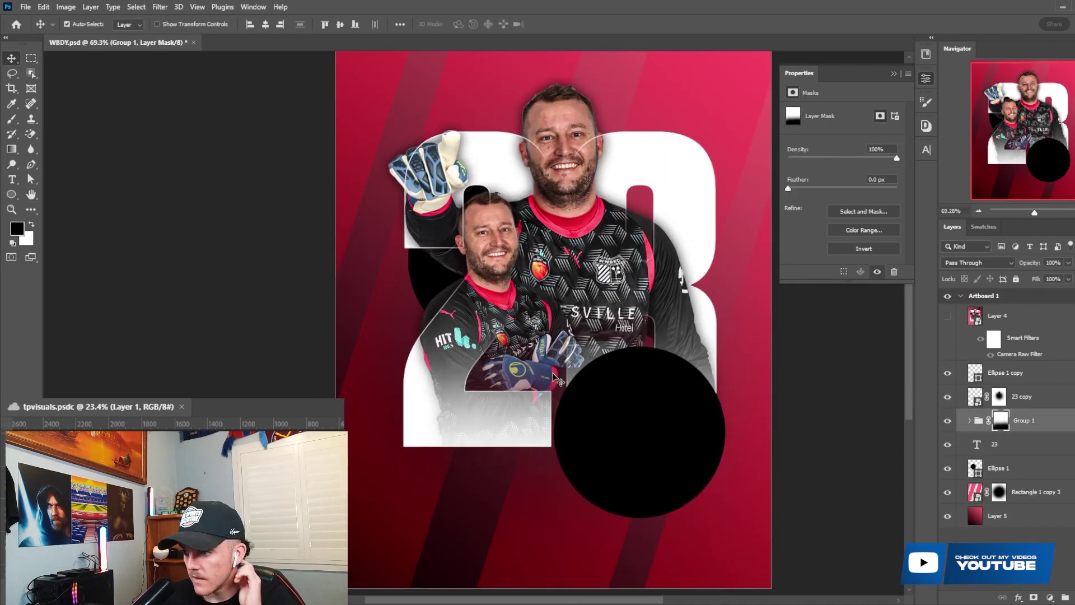
Convert the solid white 23 text layer behind the players to a smart object.
left_click(1024, 444)
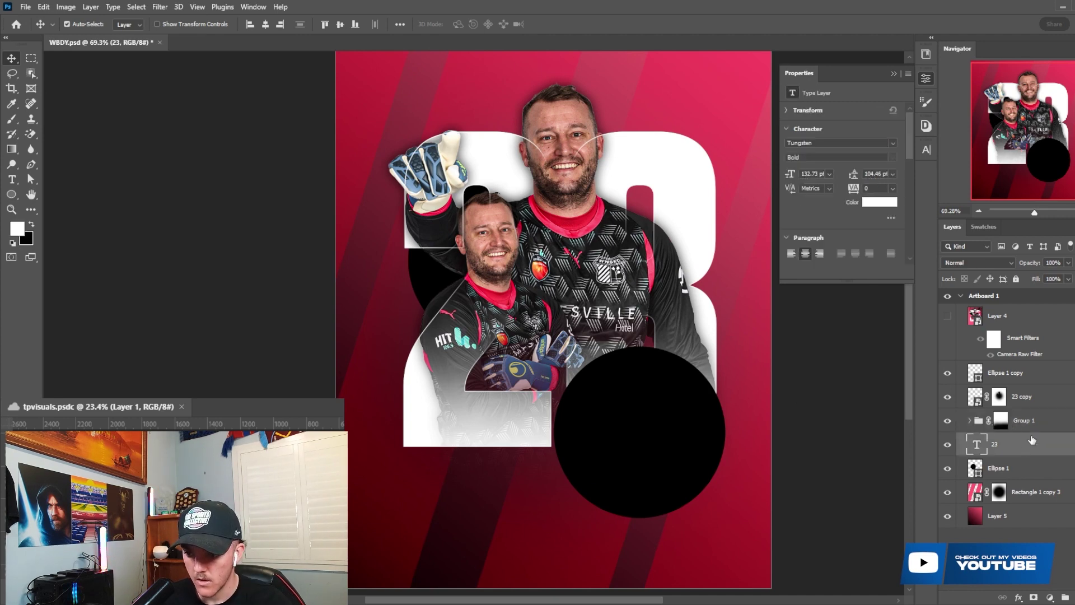
right_click(1032, 440)
left_click(959, 224)
Add white two-line text PLAYER / NAME in Tungsten Bold above the 23 layer, behind the players, and left-align it.
key("t")
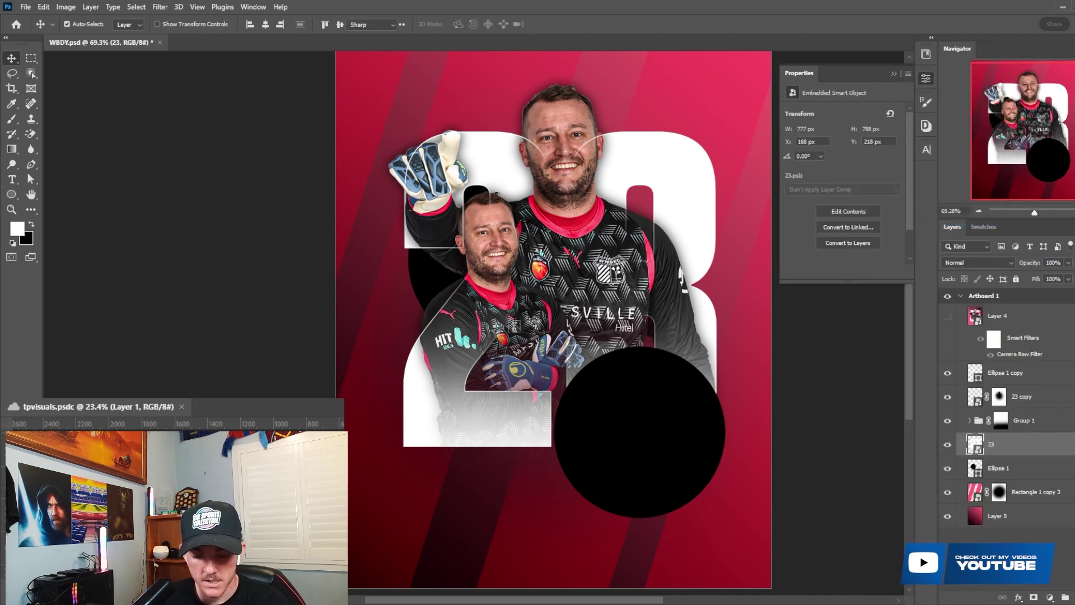
left_click(430, 324)
type("PLAYER")
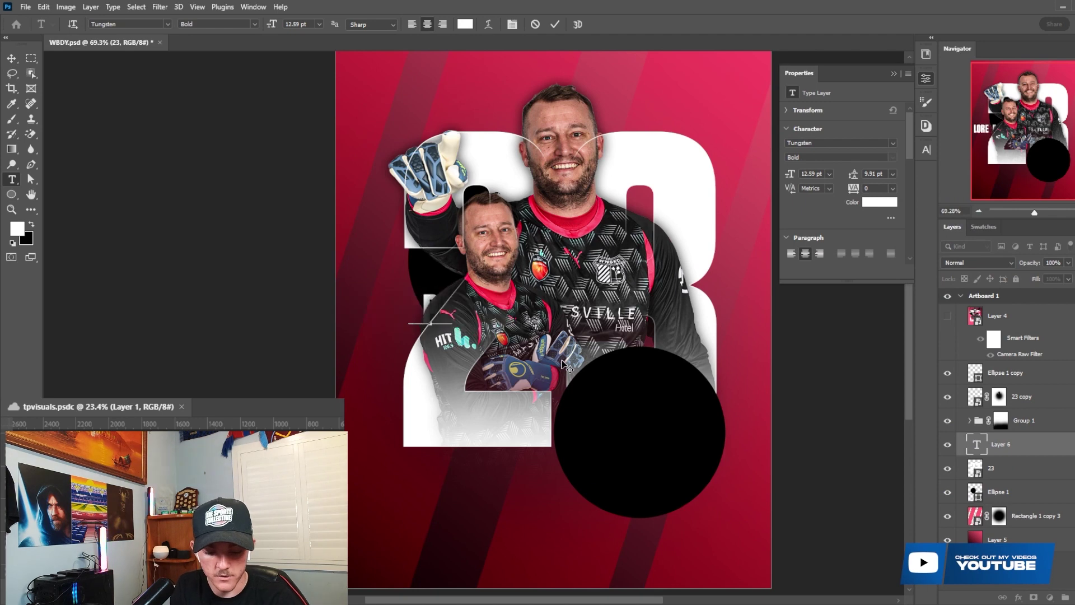
key("Return")
type("NAME")
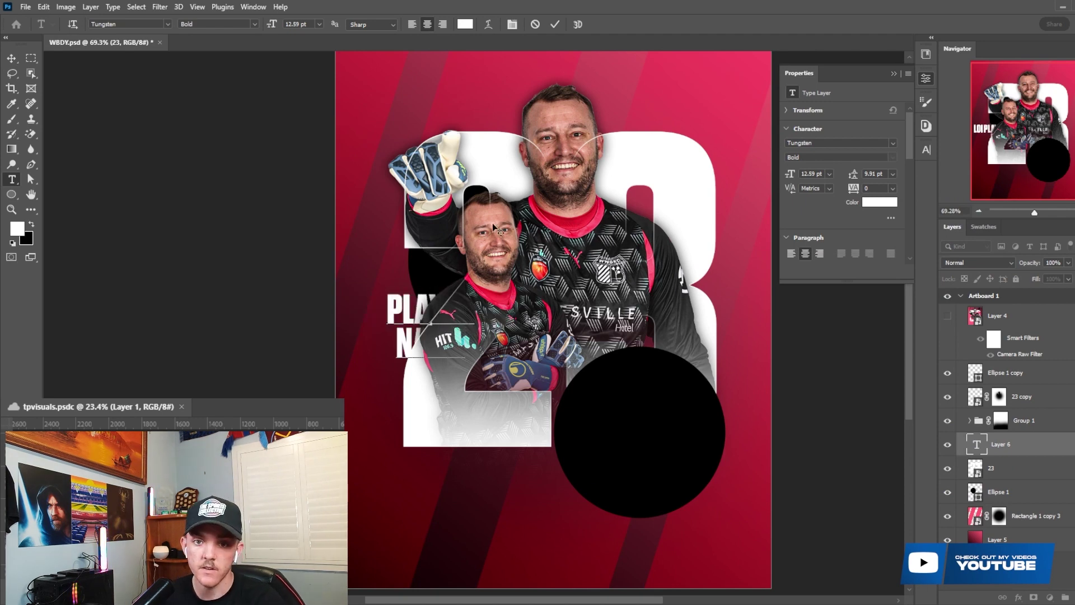
left_click(554, 24)
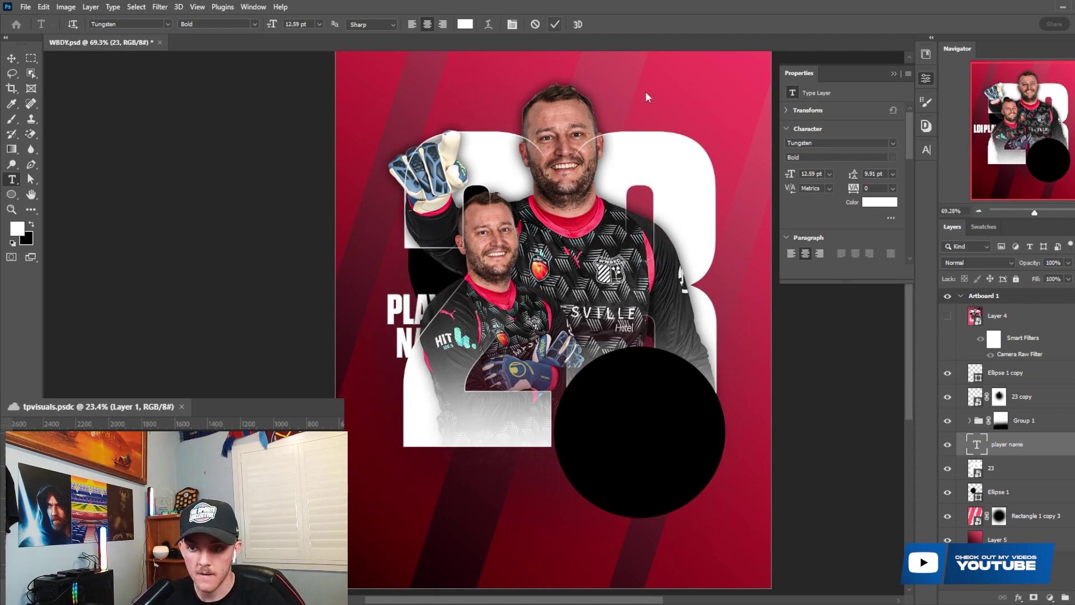
left_click(788, 253)
Skew the two-line PLAYER NAME text so it slants upward, and enlarge it to about 50 pt across the 23.
key("ctrl+t")
right_click(440, 319)
left_click(482, 364)
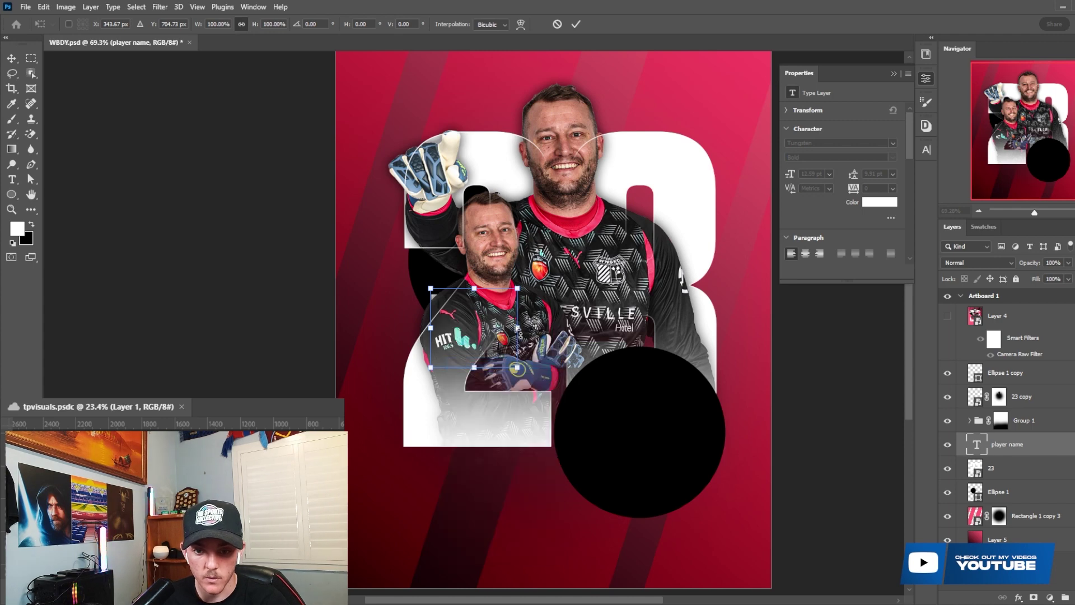
left_click_drag(517, 327, 779, 323)
key("Return")
key("ctrl+t")
left_click_drag(719, 340, 684, 336)
key("Return")
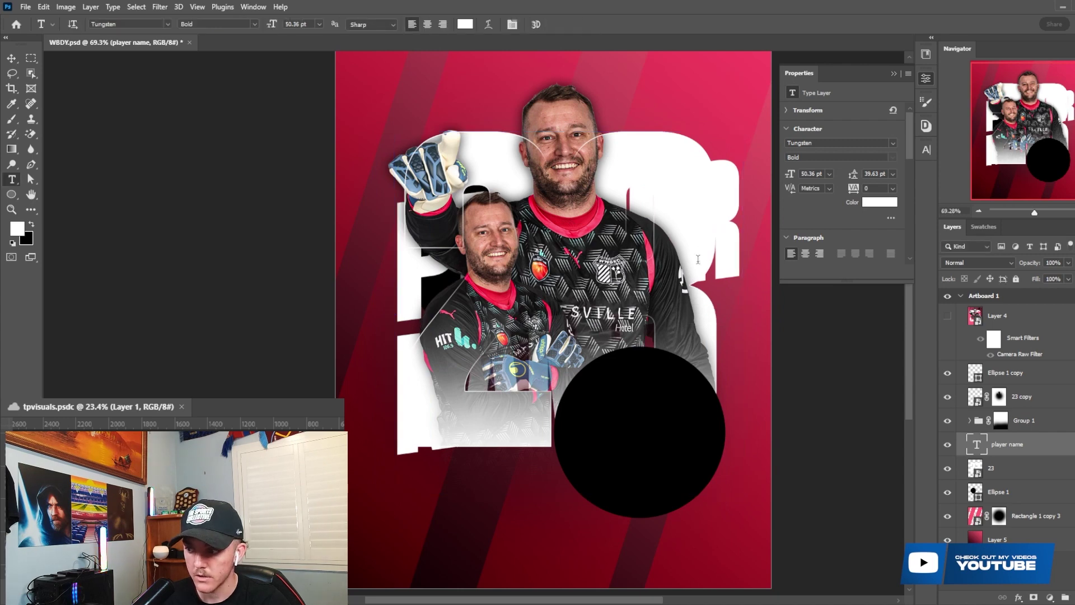
Duplicate the large slanted player name text layer and place the copy above Group 1.
scroll(698, 259, "up", 1)
scroll(697, 259, "down", 2)
key("ctrl+j")
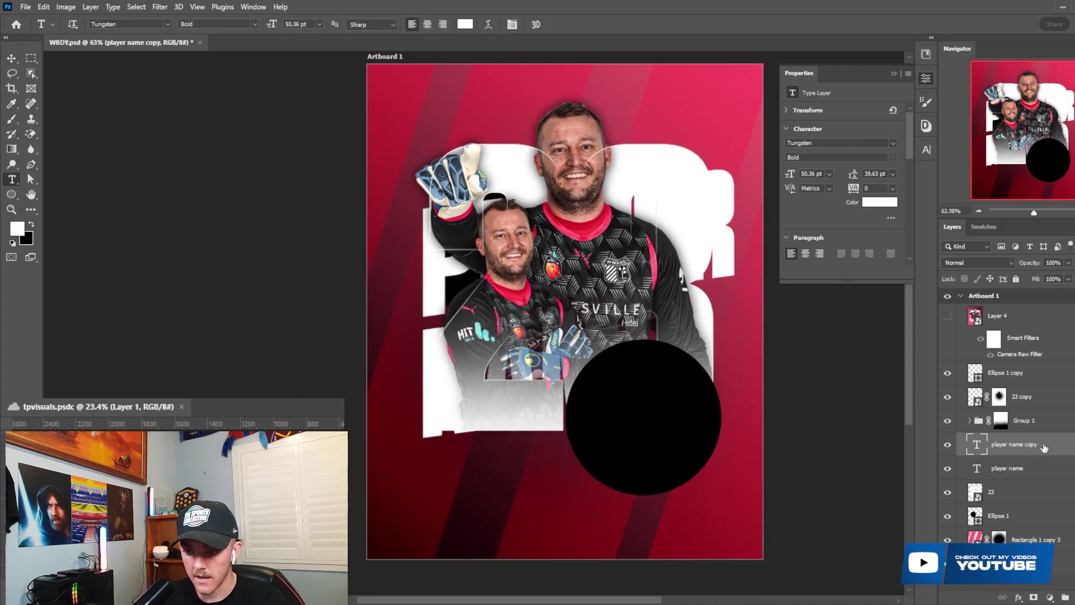
left_click_drag(1039, 444, 1037, 402)
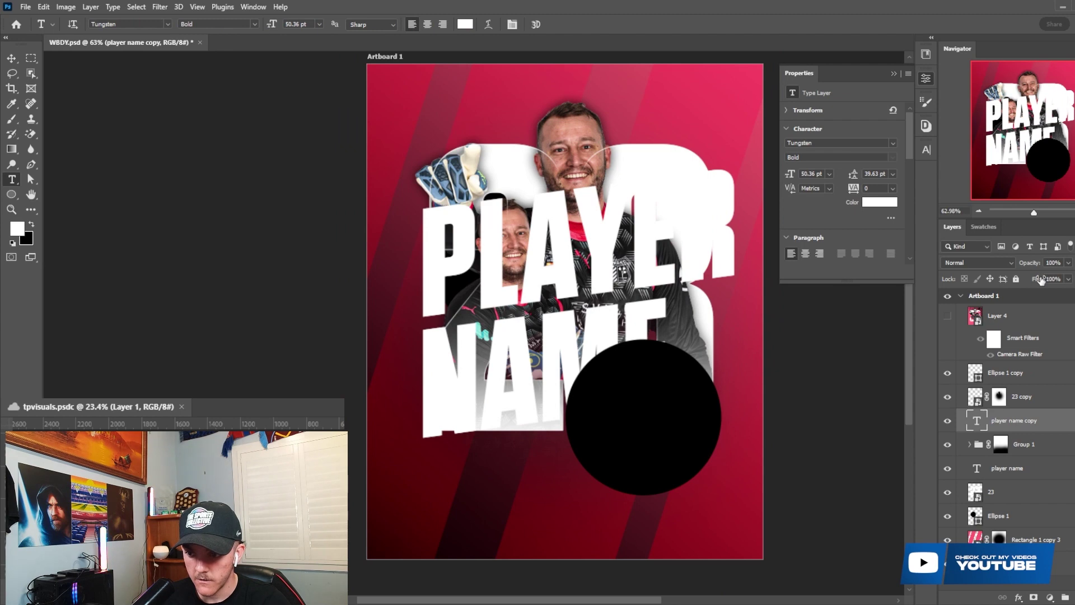
Turn the player name copy into an outline with 0% fill and a Stroke layer style.
left_click_drag(1041, 280, 1012, 280)
double_click(1073, 425)
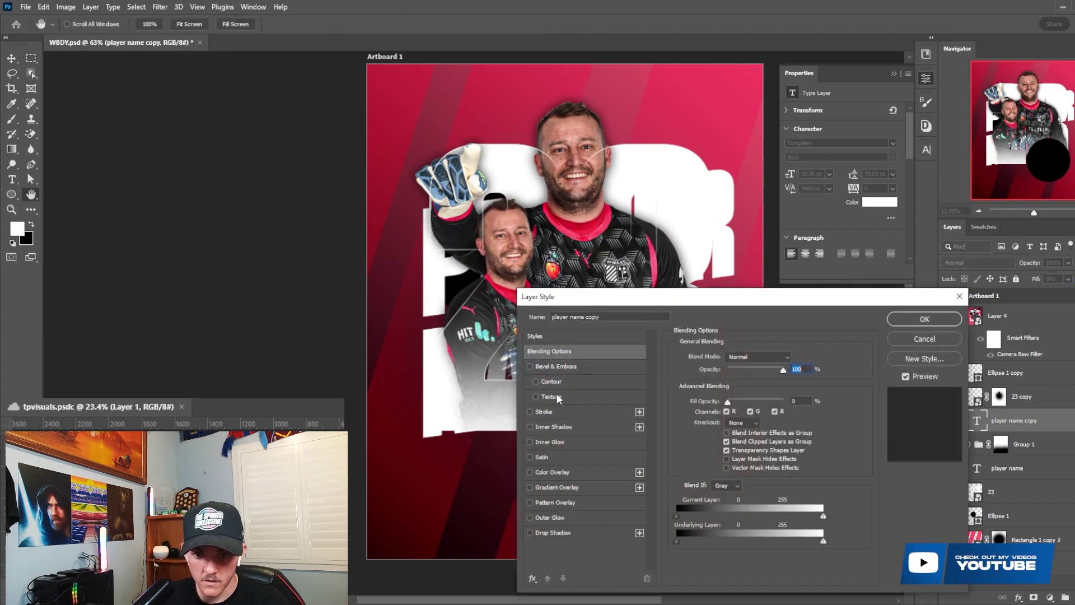
left_click(562, 413)
left_click(924, 318)
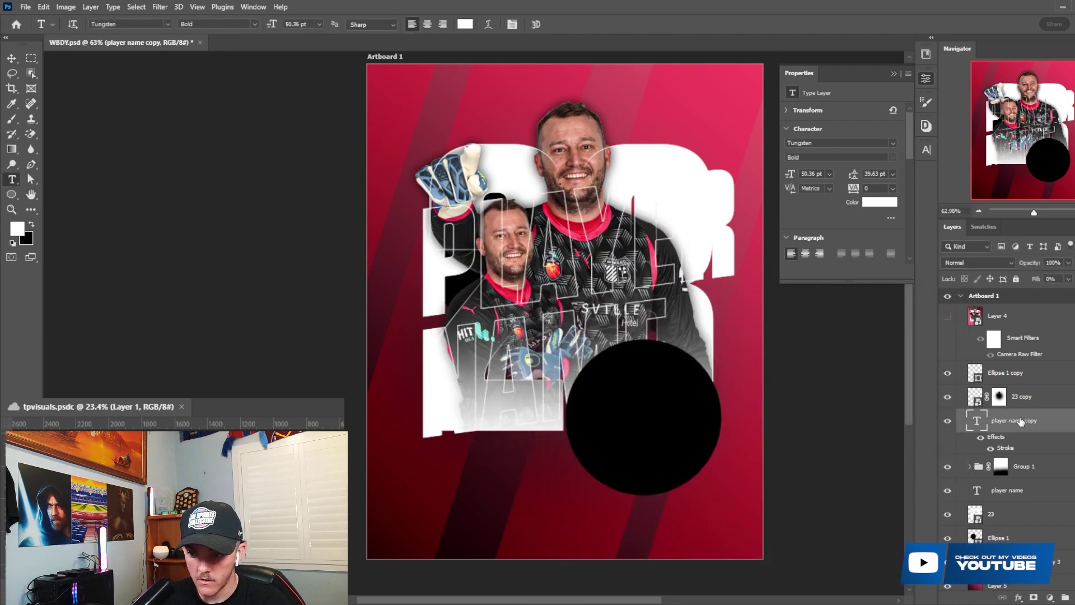
Convert the player name copy layer to a smart object and add a layer mask to it.
right_click(1013, 420)
left_click(946, 221)
left_click(1033, 598)
Fade the middle of the outlined player name by painting black on its mask with an 800 px soft brush.
key("b")
key("x")
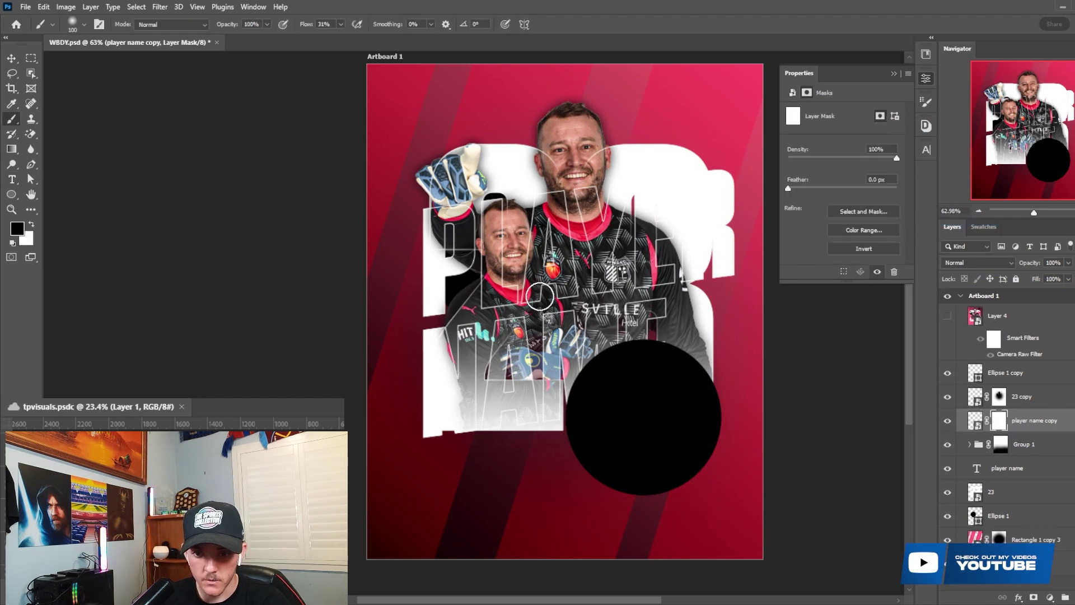
key("bracketleft")
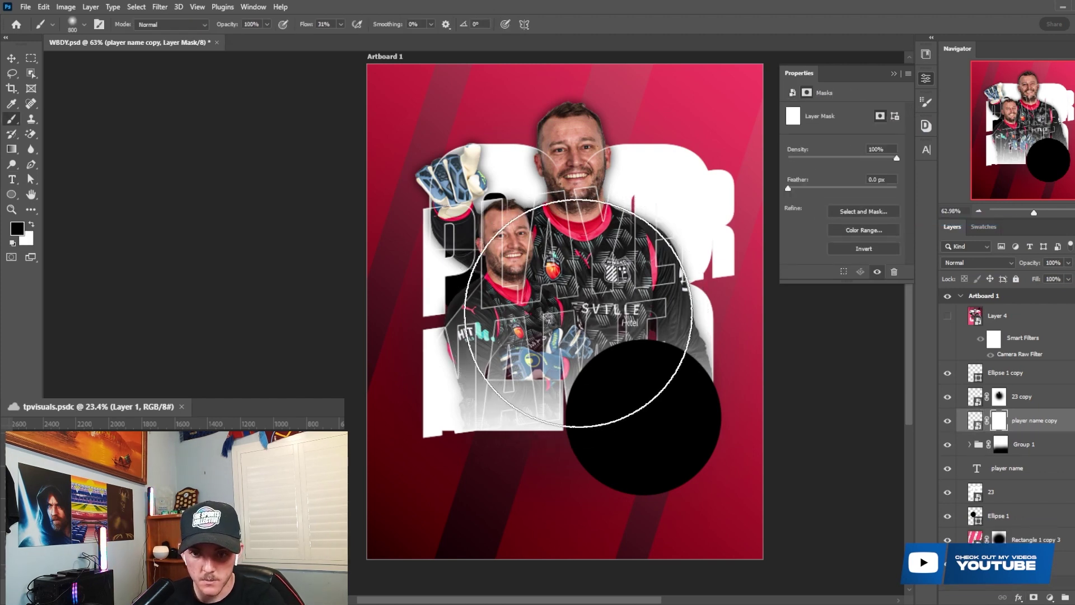
left_click(576, 312)
left_click(567, 283)
scroll(600, 286, "up", 1)
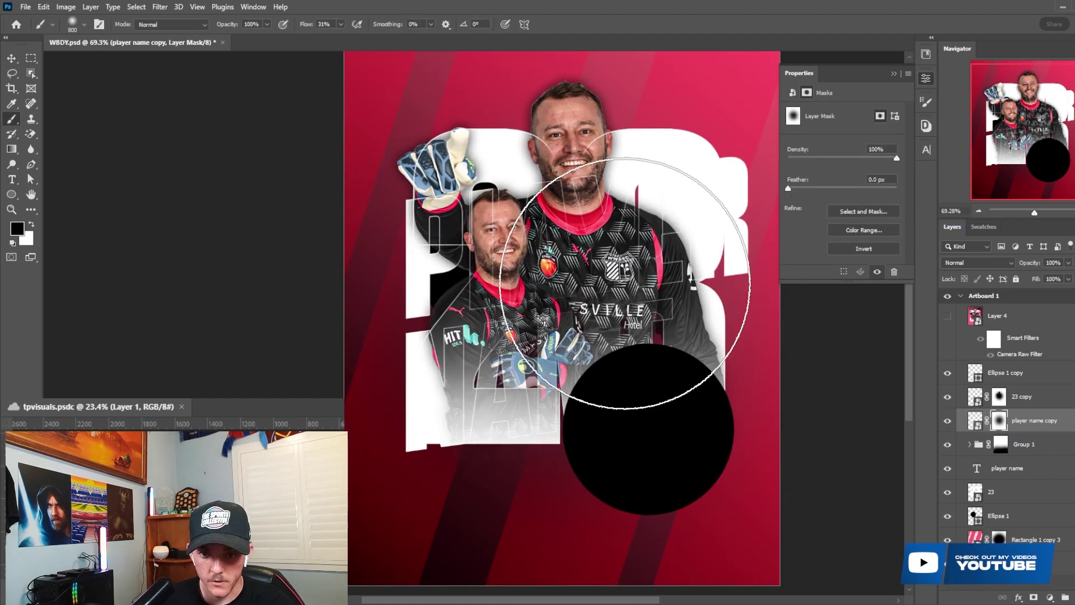
scroll(632, 278, "down", 1)
scroll(630, 275, "up", 1)
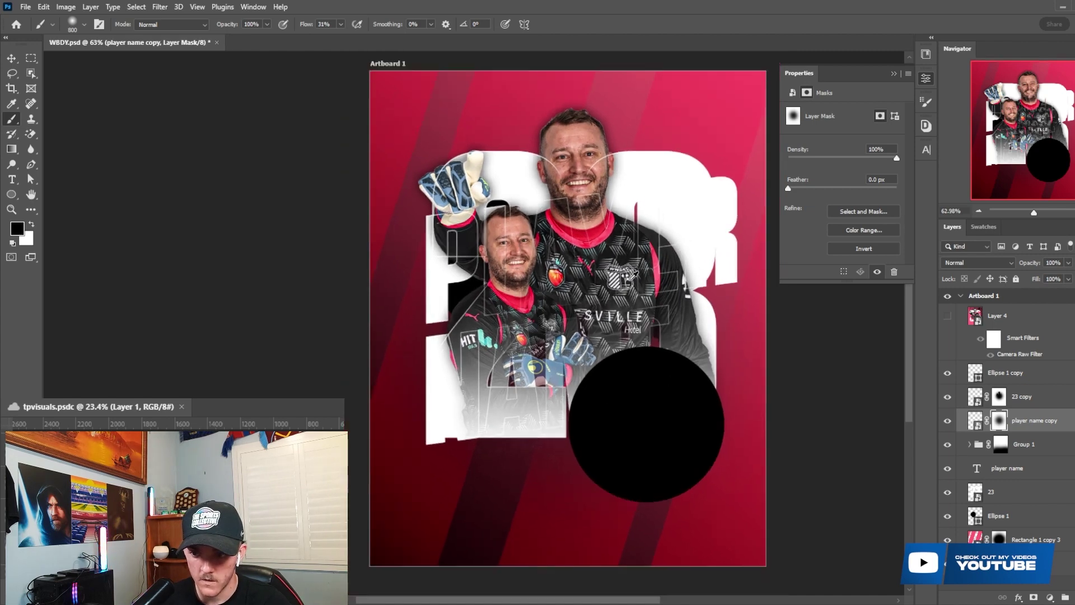
Add single-line text PLAYER NAME near the poster's lower edge, above Ellipse 1 copy, centre-aligned with 280 tracking.
left_click(1005, 373)
key("t")
scroll(544, 461, "down", 2)
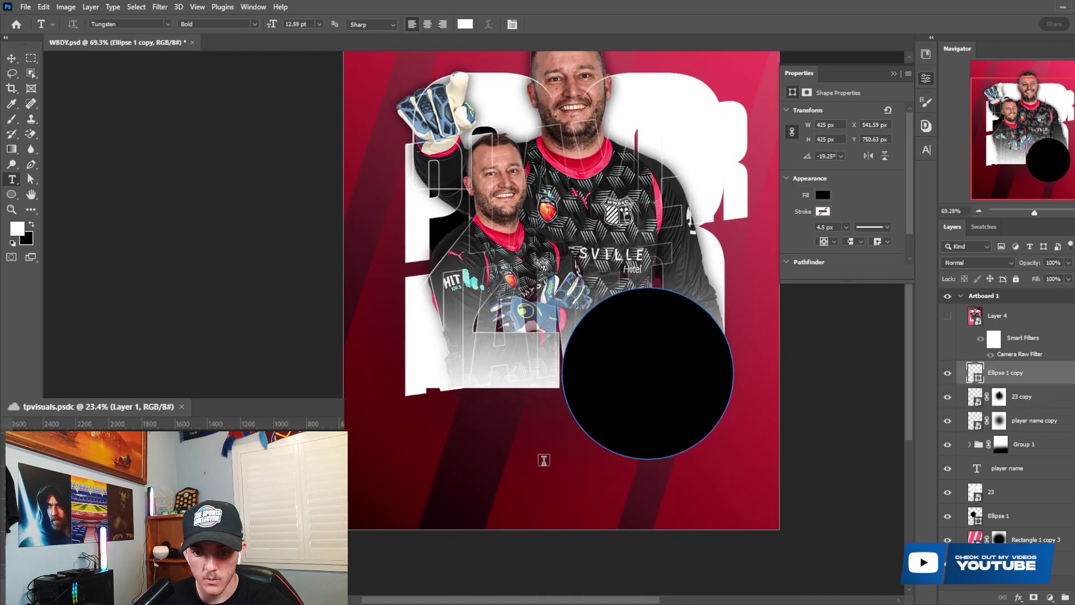
left_click(436, 506)
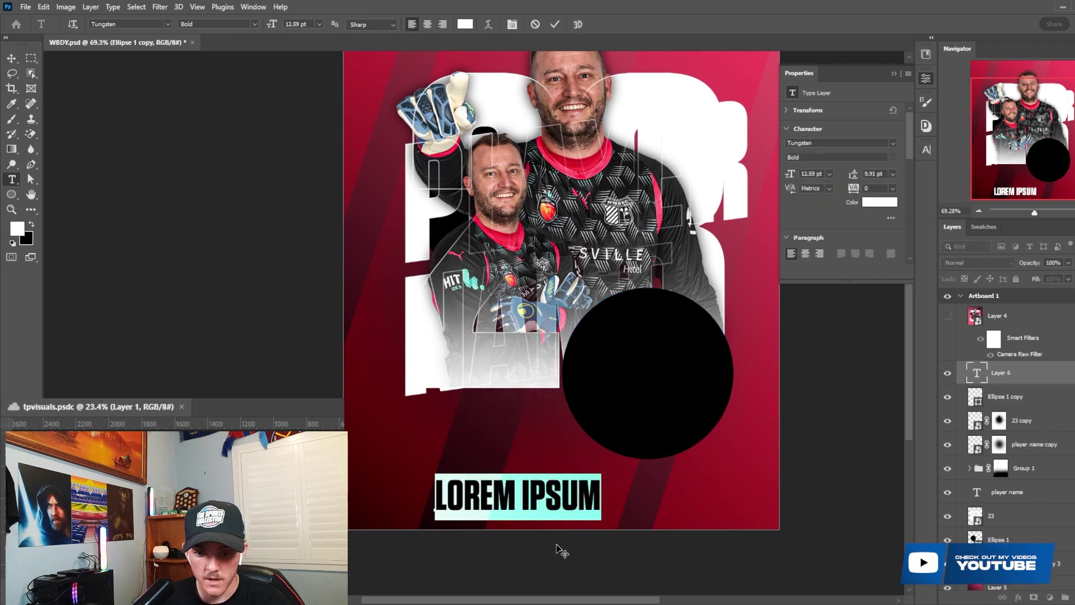
type("PLAY")
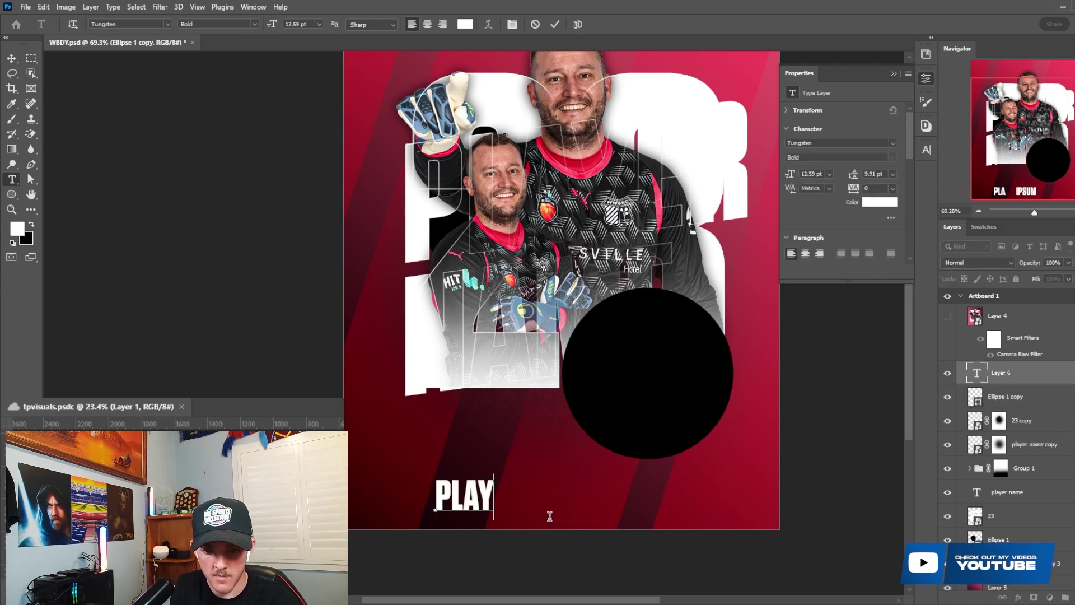
type("ER NAME")
left_click(555, 24)
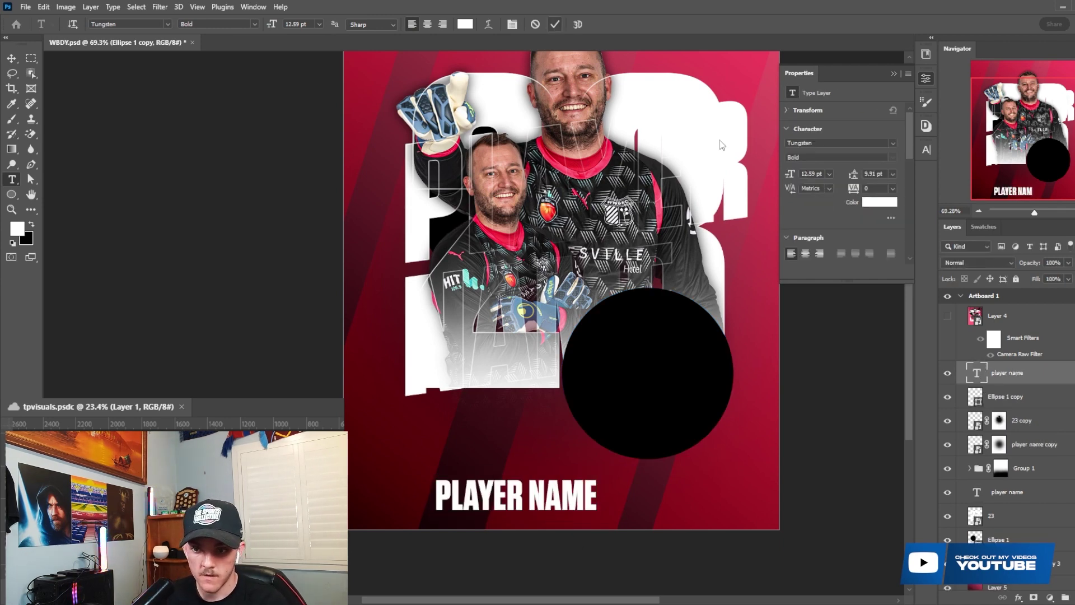
left_click(805, 253)
key("Return")
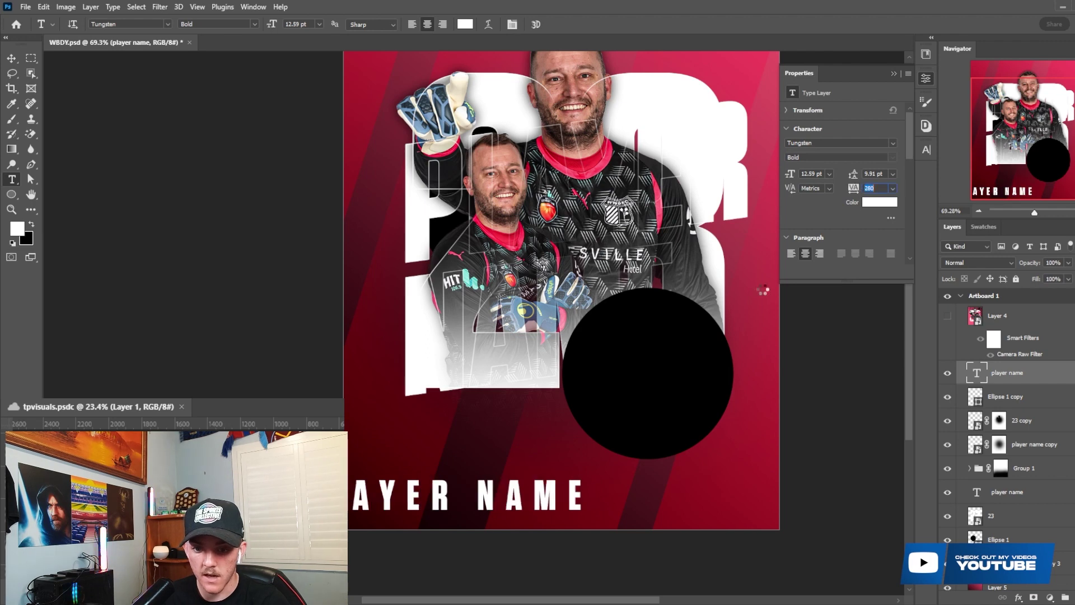
Centre the single-line PLAYER NAME text horizontally on the artboard.
scroll(690, 281, "down", 3)
left_click_drag(23, 40, 4, 51)
left_click(33, 60)
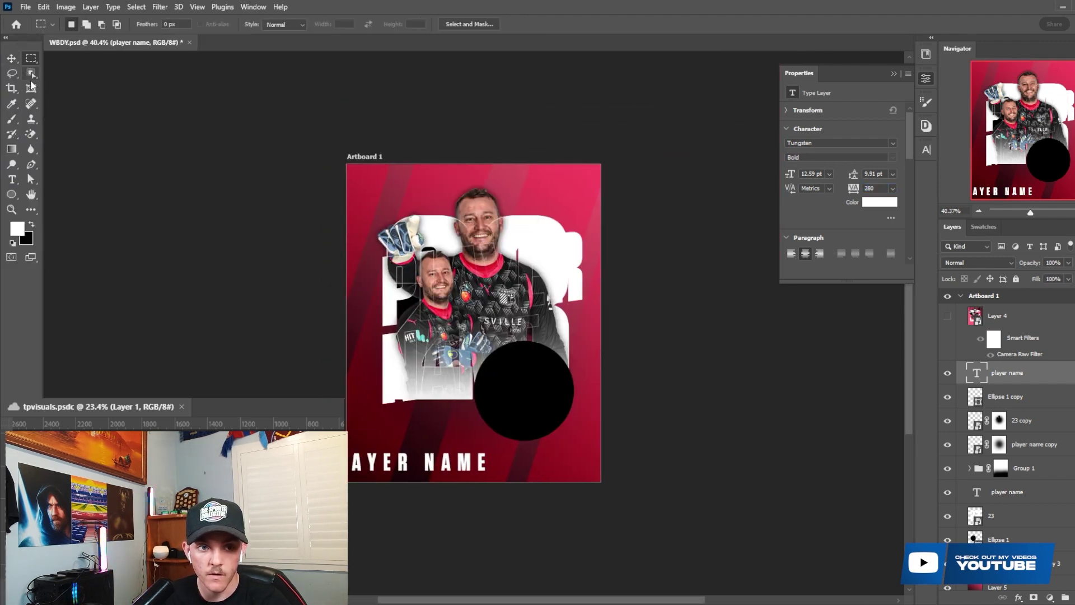
left_click_drag(309, 157, 703, 568)
key("v")
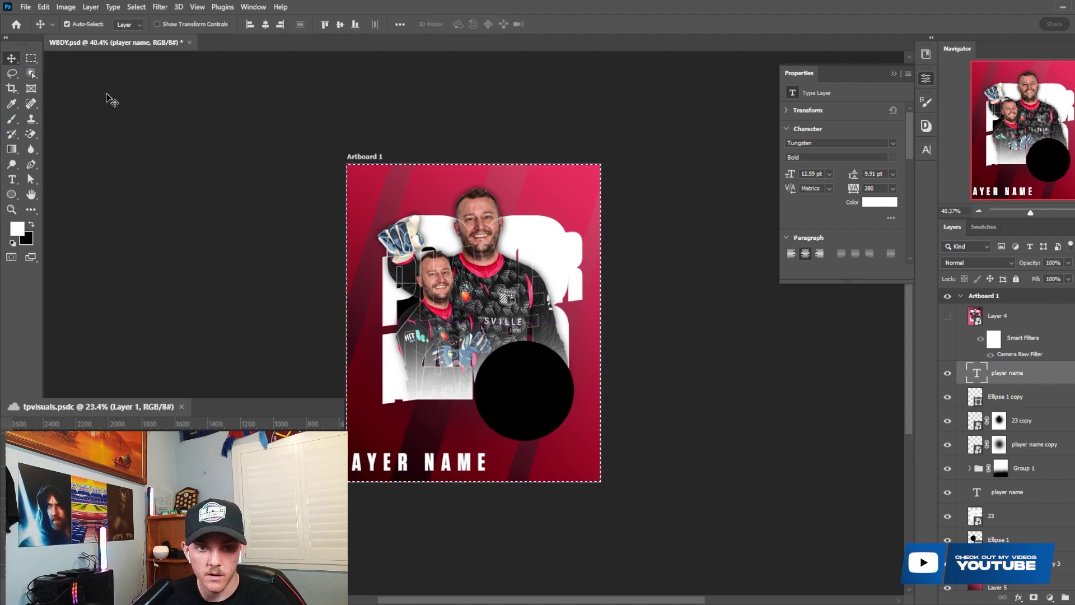
left_click(265, 28)
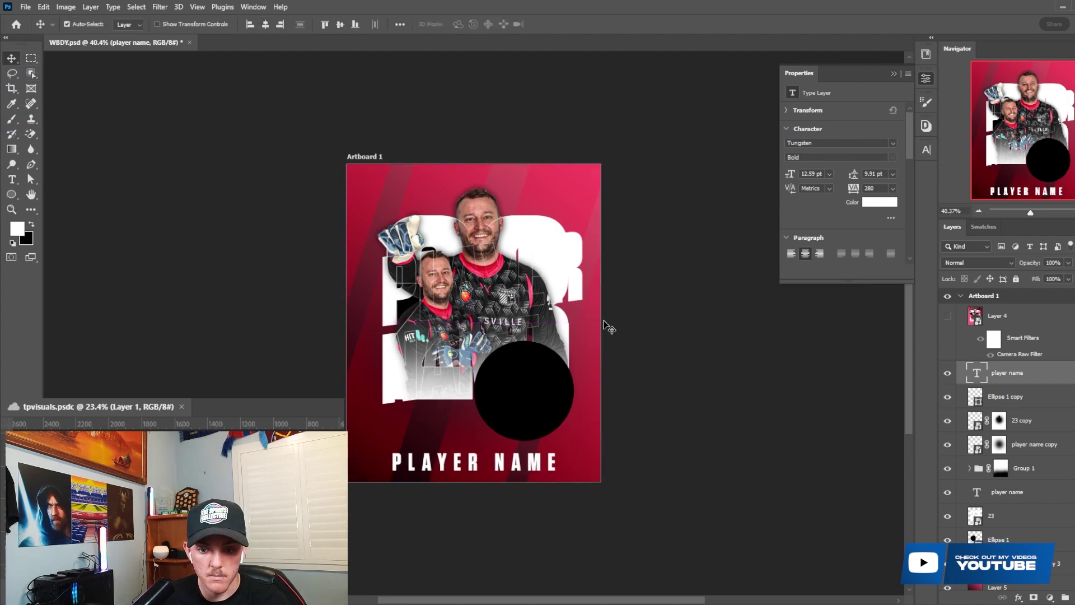
Scale the single-line PLAYER NAME text down to about 6 pt and centre it horizontally on the artboard again.
key("ctrl+t")
left_click_drag(475, 477, 490, 472)
key("Return")
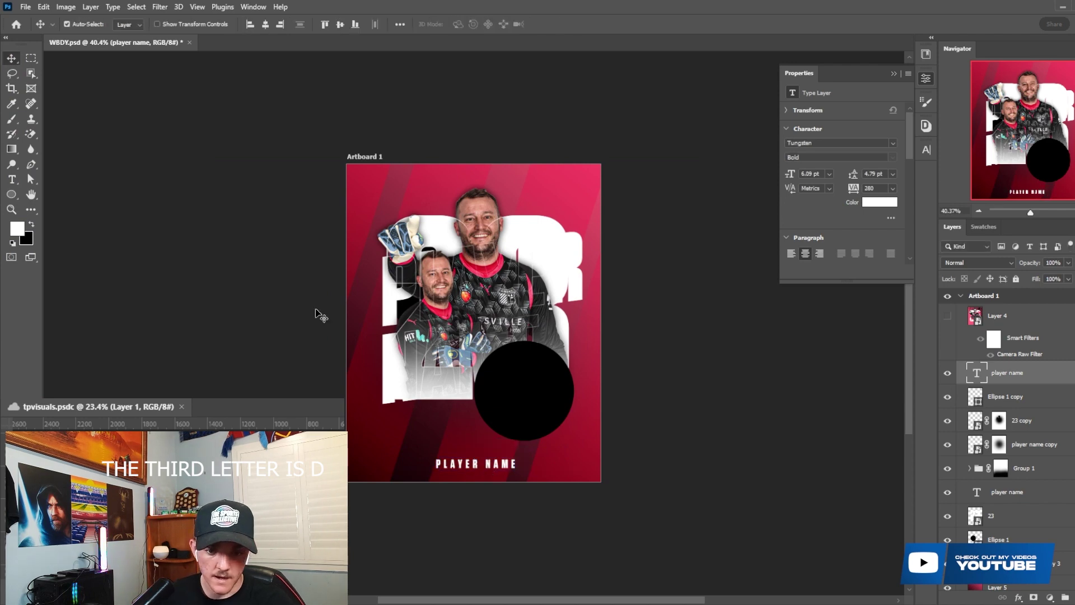
left_click(27, 56)
left_click_drag(323, 153, 661, 510)
key("v")
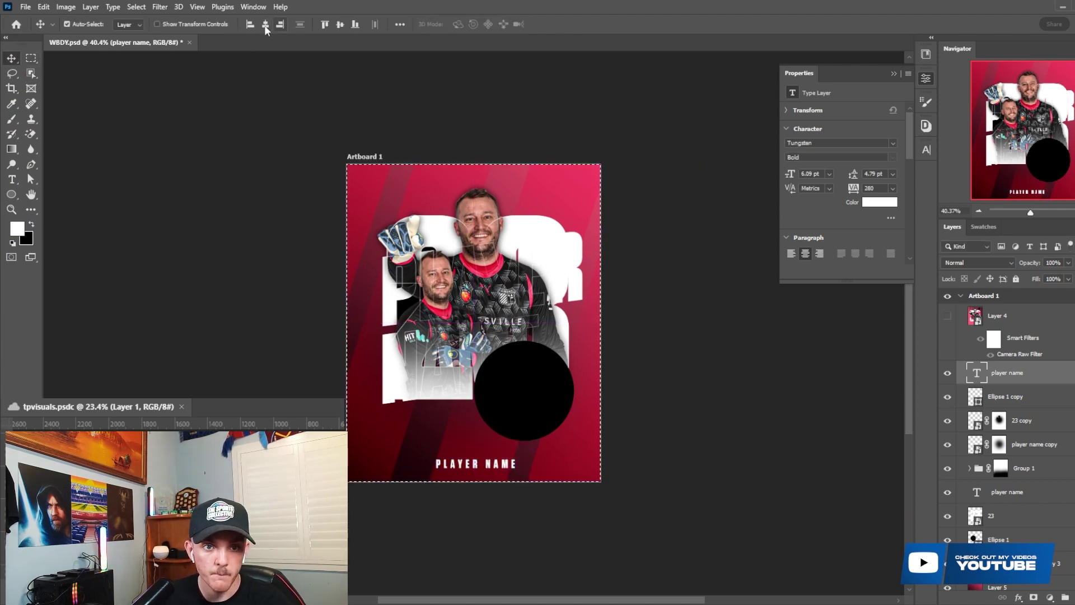
left_click(265, 24)
Add a Black & White adjustment layer directly above the large player's 0I2A8712 layer.
scroll(441, 328, "up", 5)
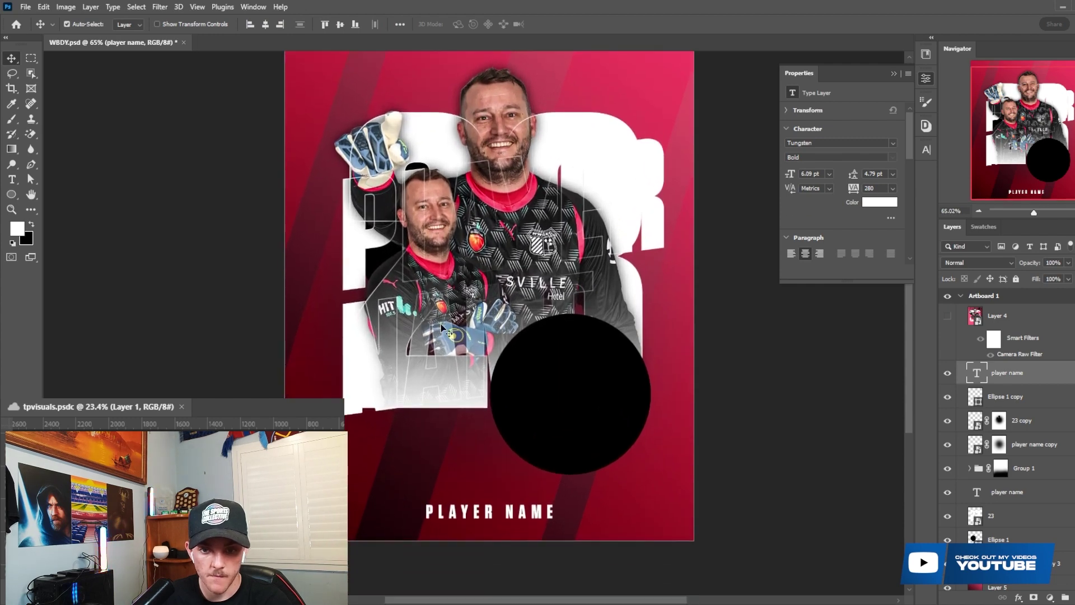
scroll(411, 317, "up", 2)
scroll(412, 317, "down", 1)
left_click(492, 116)
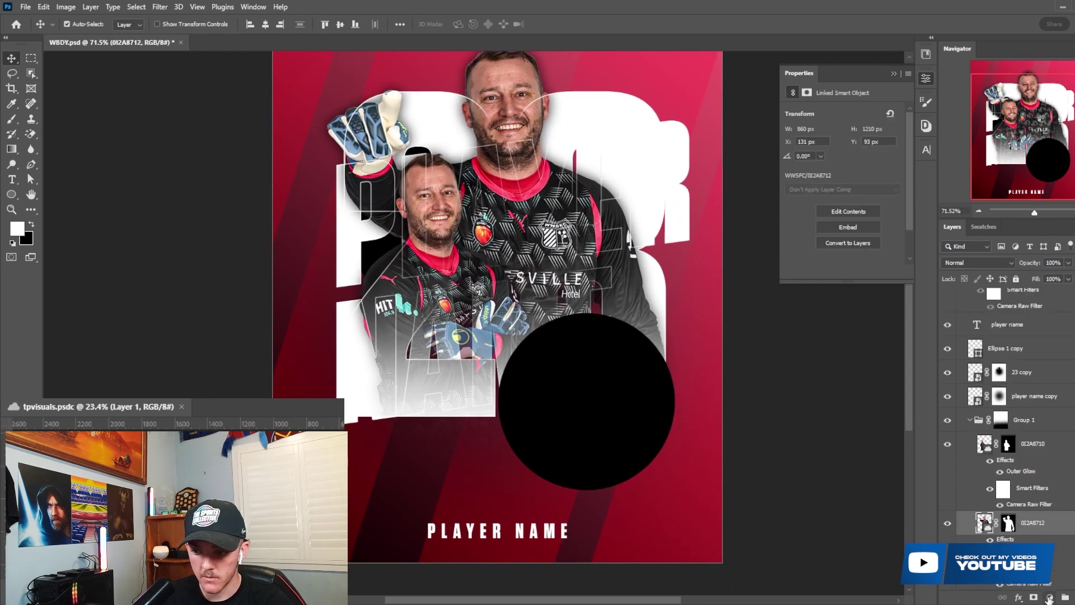
left_click(1049, 598)
left_click(1041, 506)
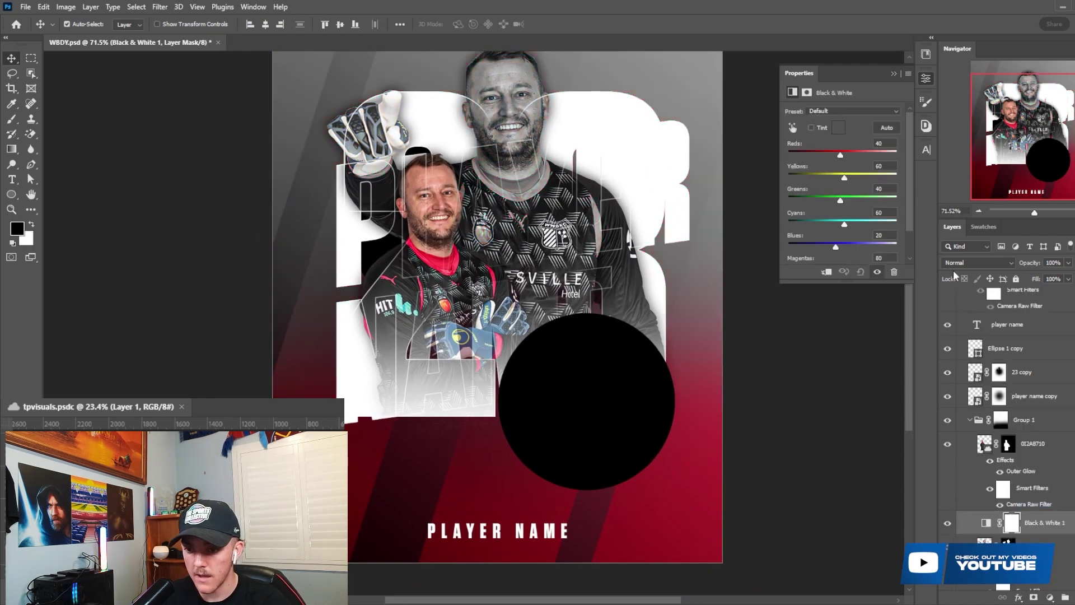
Clip the Black & White adjustment to the large player's layer and increase its Reds value.
right_click(1053, 522)
left_click(1050, 247)
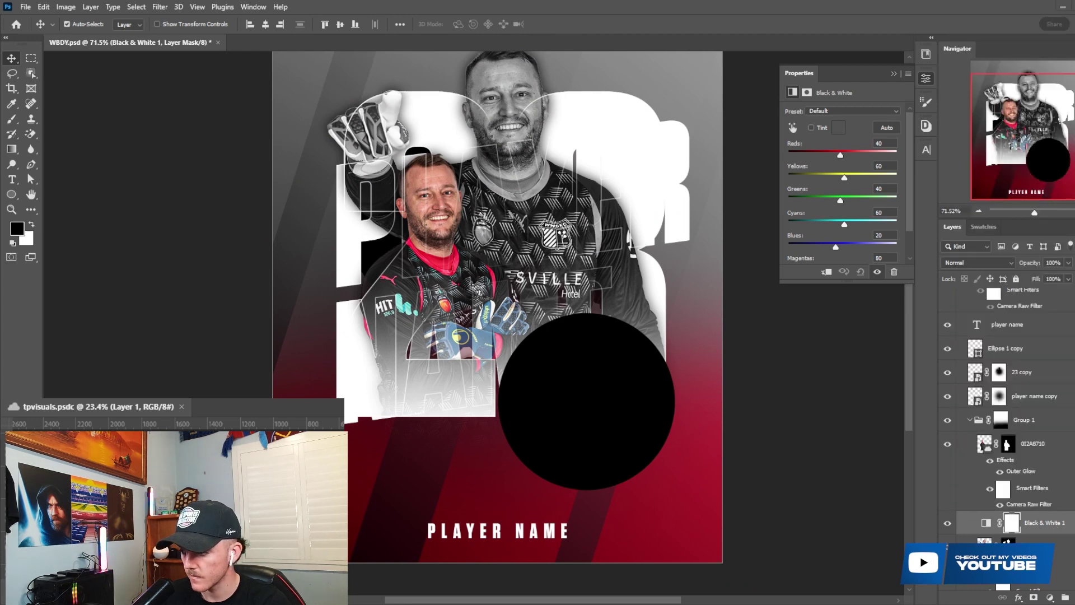
left_click(1050, 528)
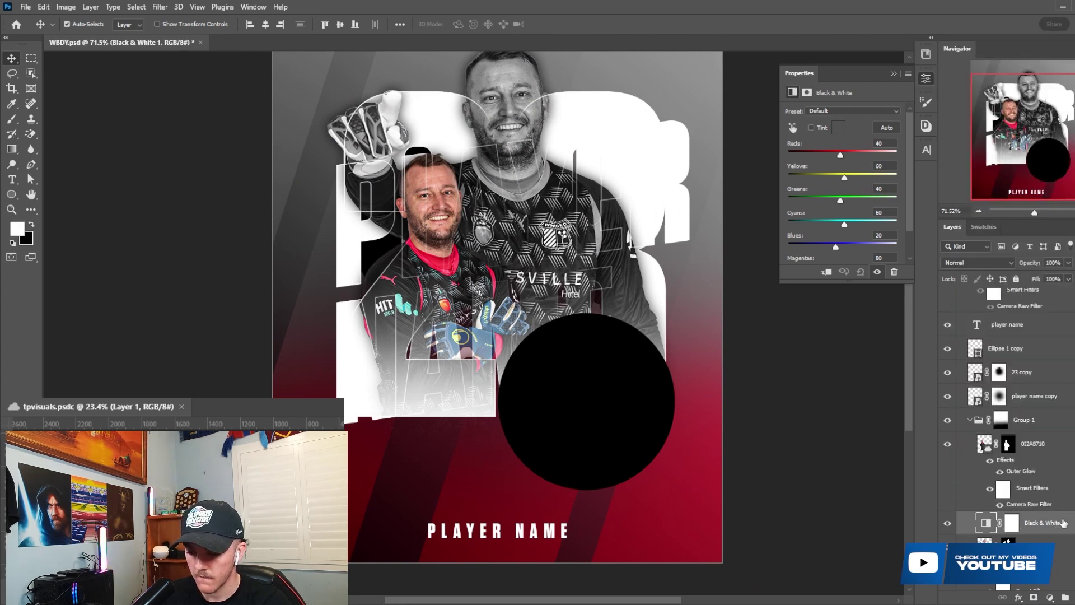
right_click(1051, 528)
left_click(1041, 251)
mouse_move(842, 157)
left_mouse_down()
mouse_move(874, 158)
mouse_move(856, 154)
left_mouse_up()
Fill the Black & White adjustment's layer mask with black.
left_click(1021, 523)
key("x")
key("alt+BackSpace")
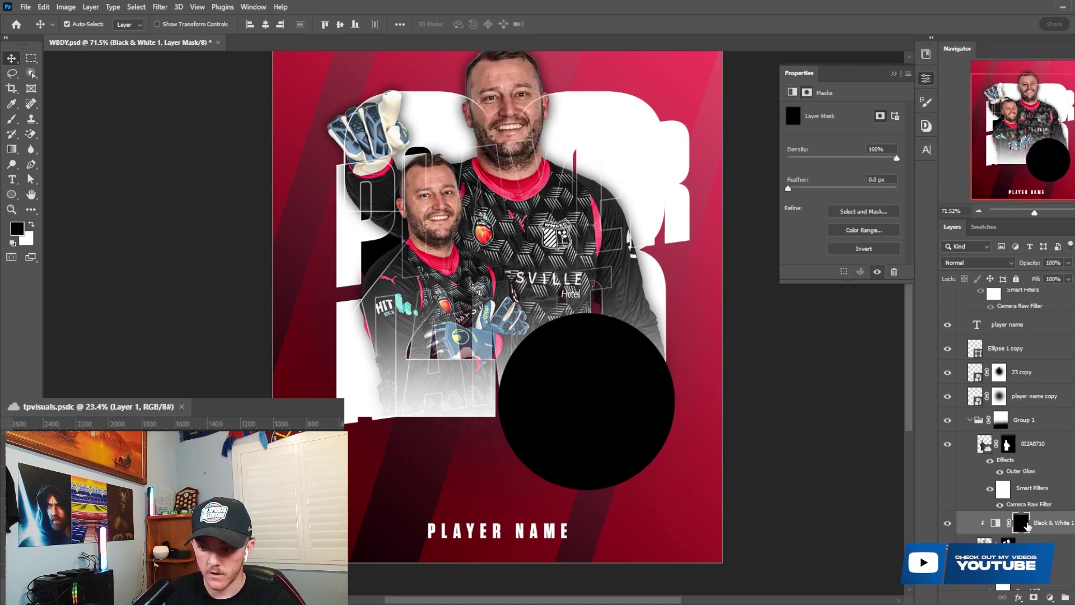
Set up a hard round brush at 125 px and 100% flow with white as the foreground colour.
scroll(522, 121, "up", 6)
key("b")
scroll(508, 230, "up", 3)
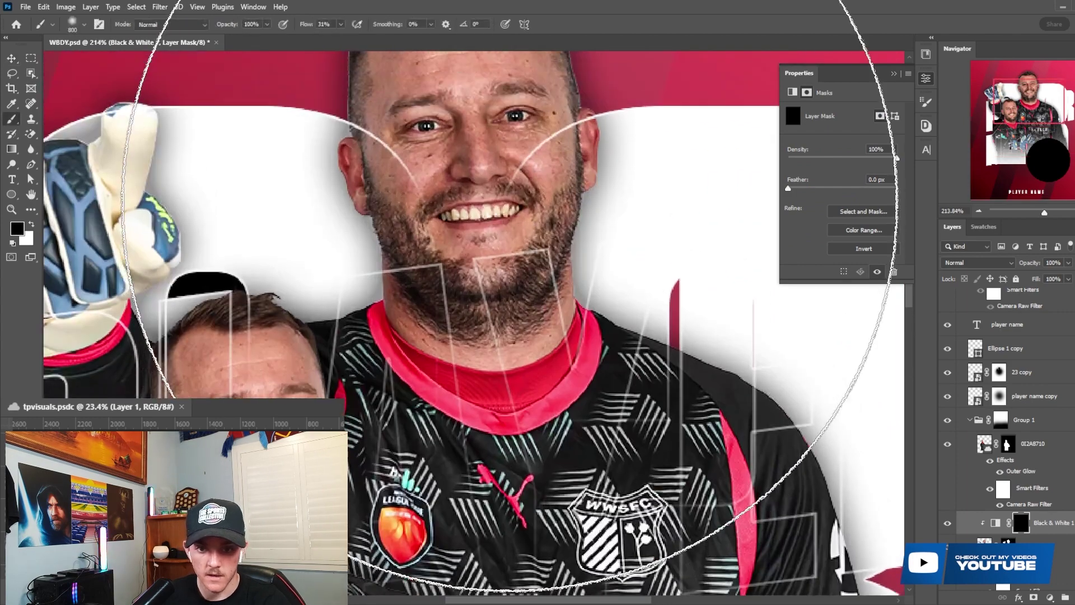
right_click(510, 249)
left_click(562, 428)
left_click_drag(309, 24, 403, 34)
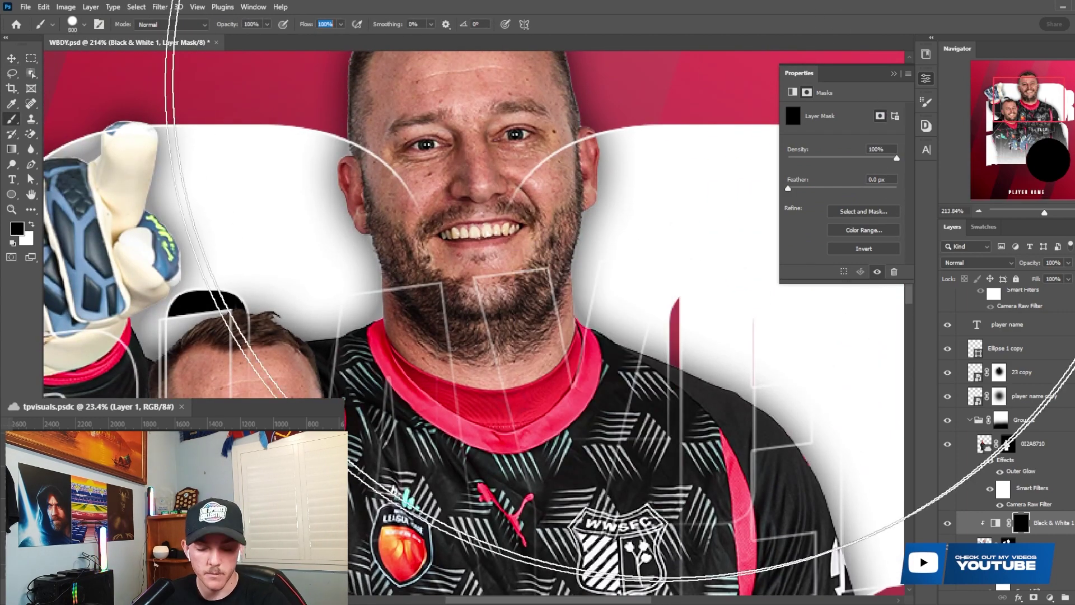
scroll(644, 107, "up", 2)
key("bracketleft")
key("bracketleft")
key("bracketleft")
key("bracketleft")
key("bracketleft")
key("bracketleft")
key("bracketleft")
key("bracketleft")
key("bracketleft")
key("bracketleft")
key("x")
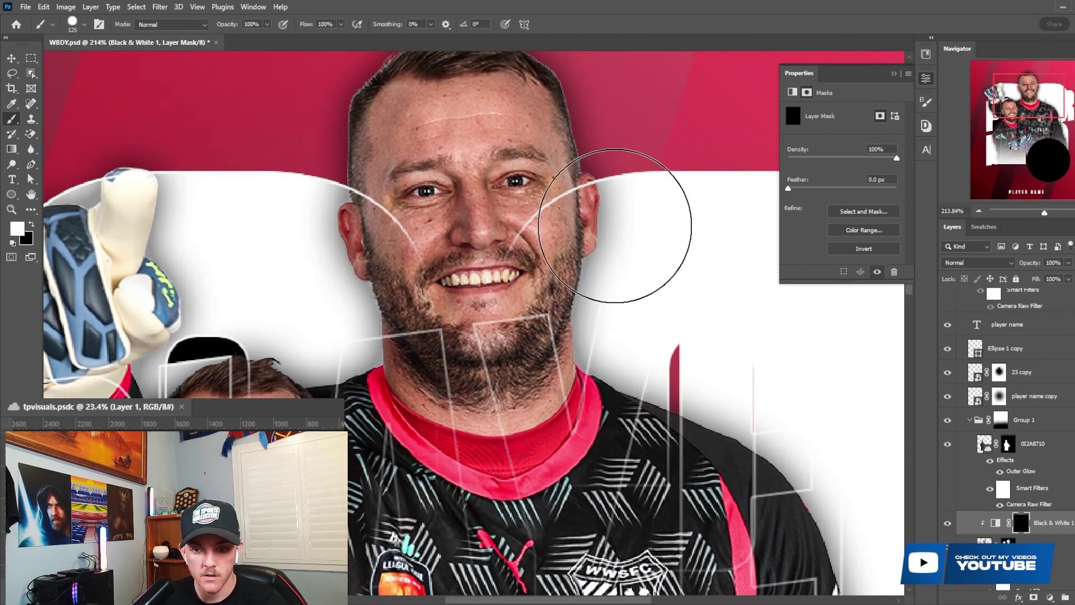
Paint white on the Black & White mask over the large player's face and neck with a brush of 100 px or smaller.
mouse_move(636, 204)
left_mouse_down()
mouse_move(588, 132)
mouse_move(451, 143)
mouse_move(479, 321)
mouse_move(438, 300)
mouse_move(516, 298)
left_mouse_up()
key("ctrl+z")
key("bracketleft")
key("bracketleft")
key("bracketleft")
key("bracketleft")
key("bracketleft")
key("bracketleft")
key("bracketleft")
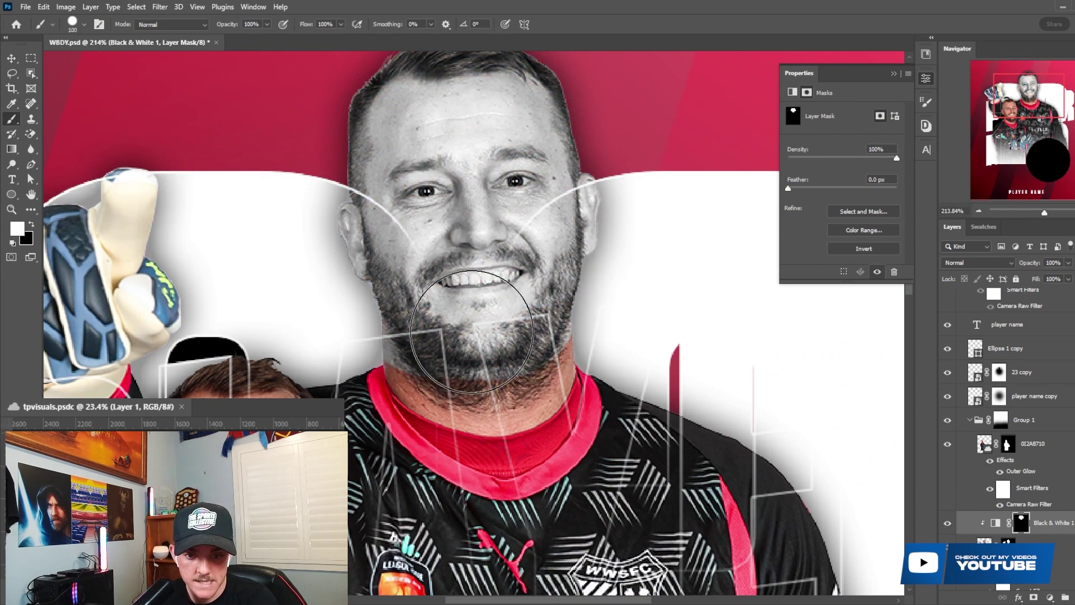
mouse_move(410, 367)
left_mouse_down()
mouse_move(442, 396)
mouse_move(513, 406)
mouse_move(583, 328)
left_mouse_up()
key("x")
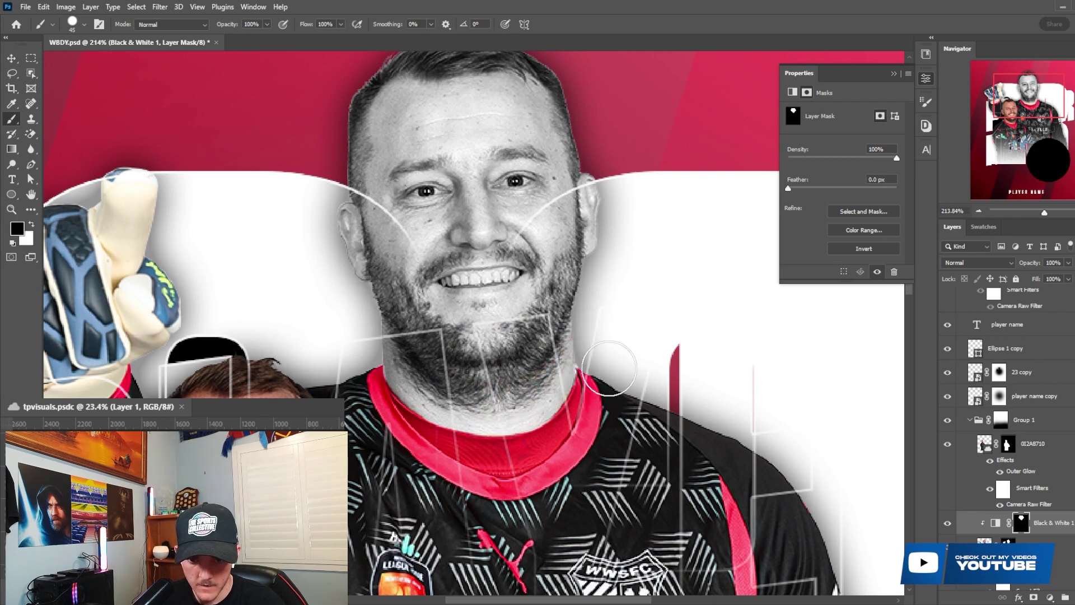
Add a Gradient Map clipped to the large player, masked with the Black & White mask's selection, and change its blend mode.
left_click(1028, 531, "ctrl")
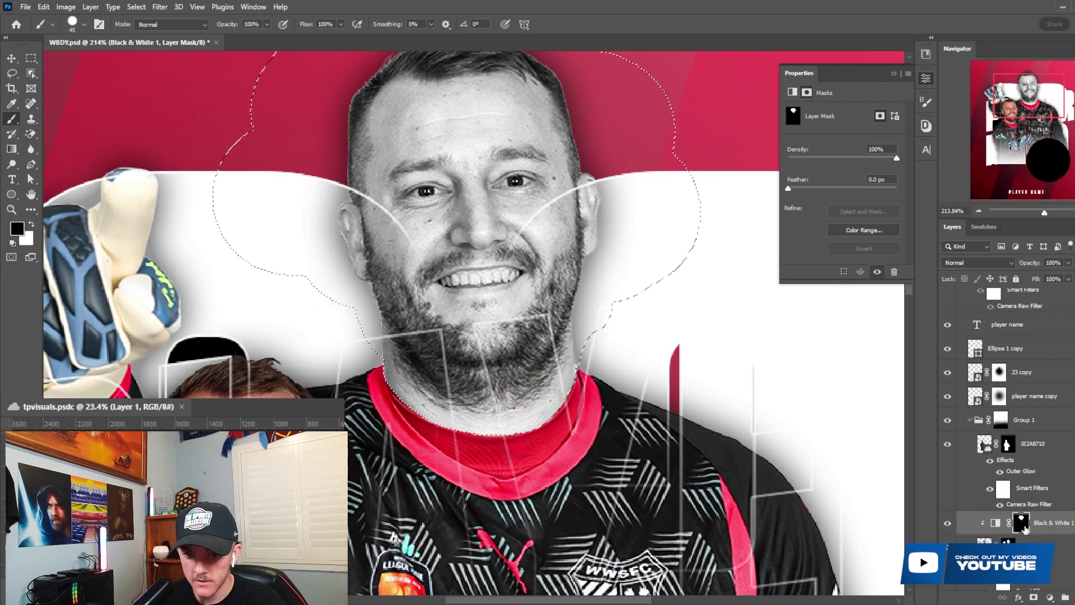
left_click(1049, 596)
left_click(1053, 582)
right_click(1067, 538)
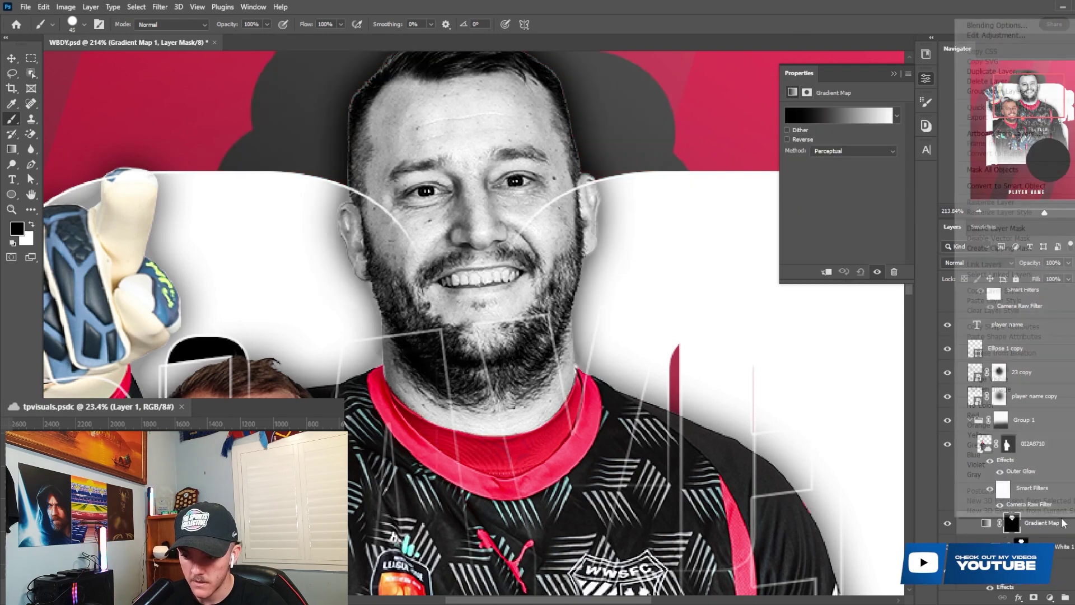
left_click(1013, 248)
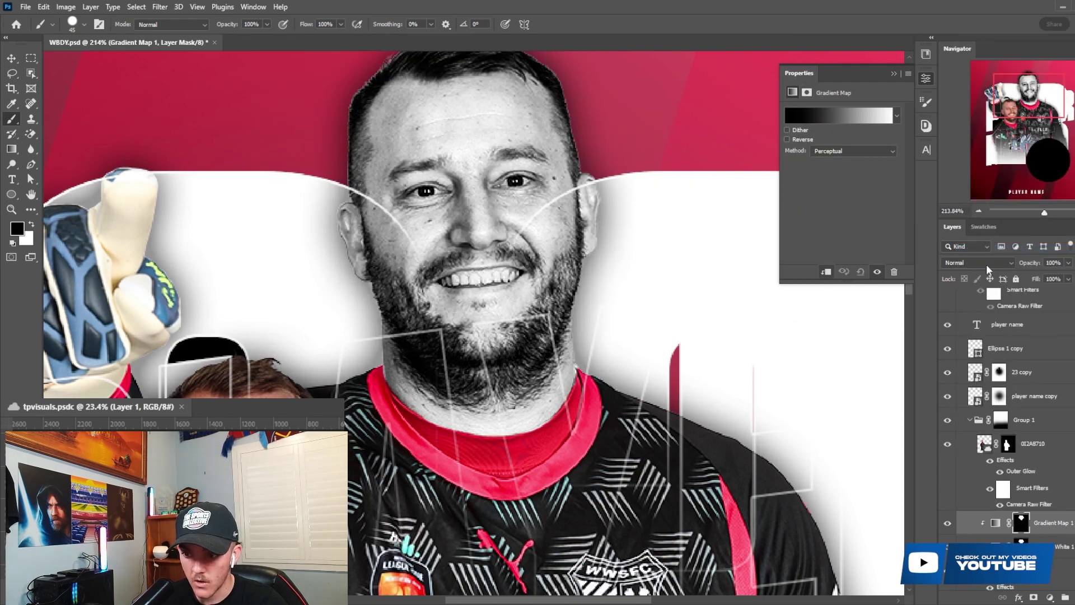
left_click(985, 265)
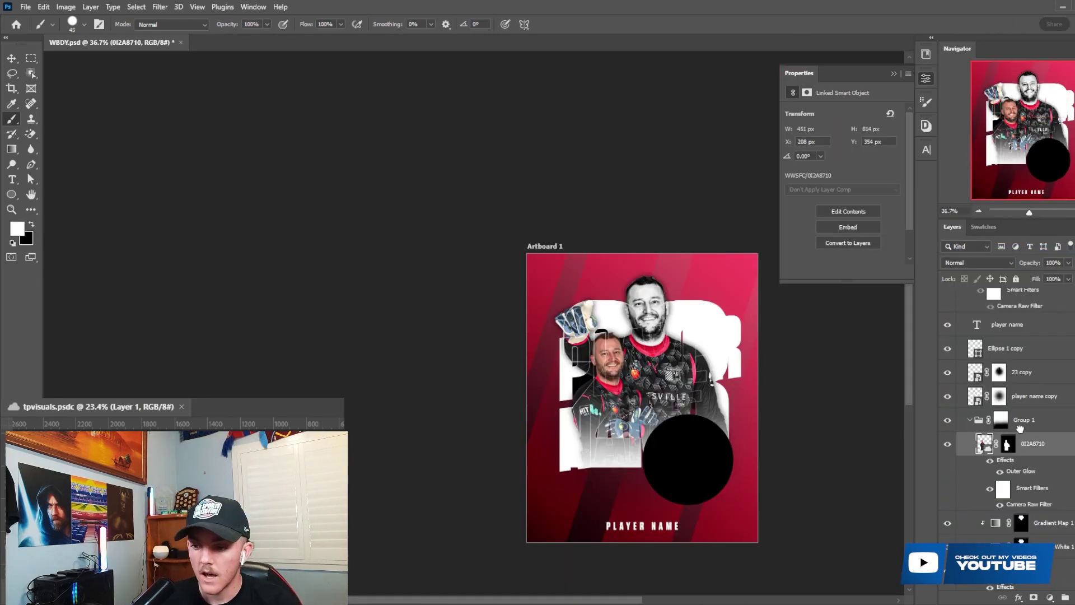
Add a Black & White adjustment clipped to the smaller player's layer, with Reds at 78 and its mask inverted to black.
scroll(790, 392, "up", 3)
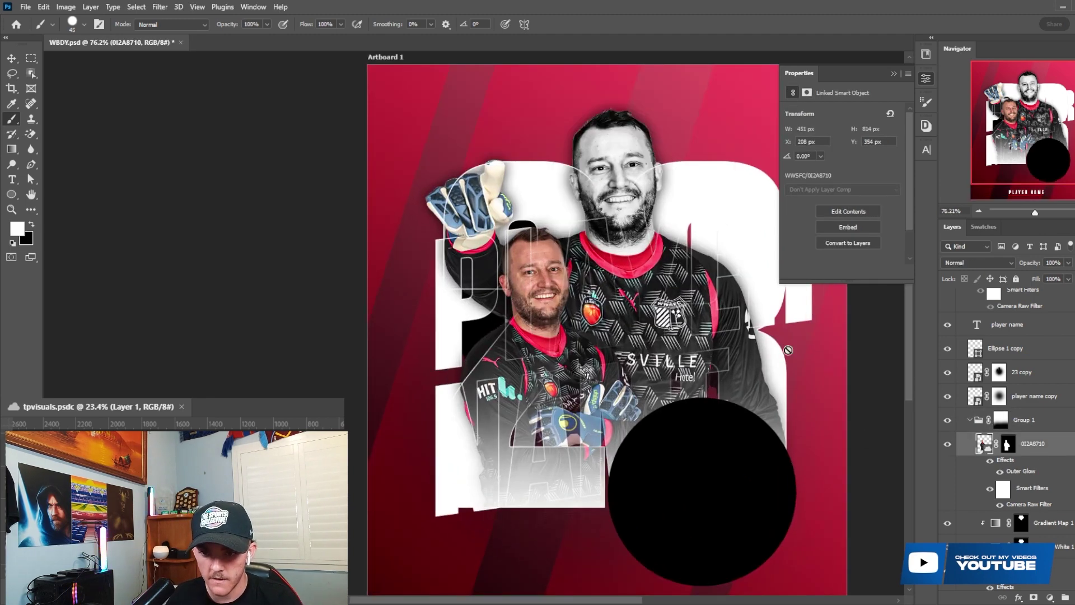
scroll(788, 350, "down", 2)
key("v")
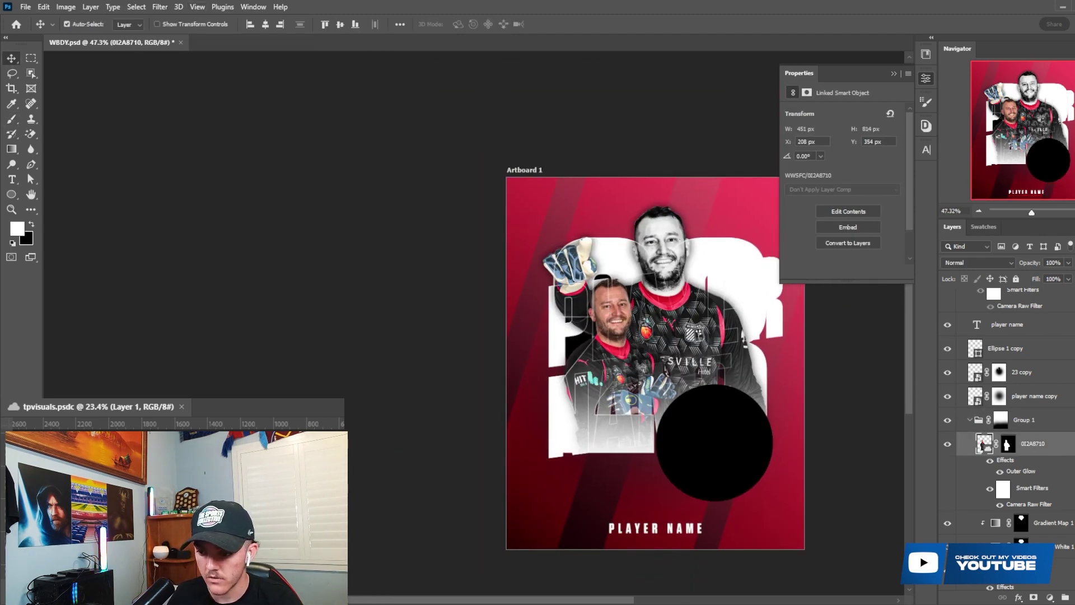
left_click(1048, 598)
left_click(1042, 498)
right_click(1036, 443)
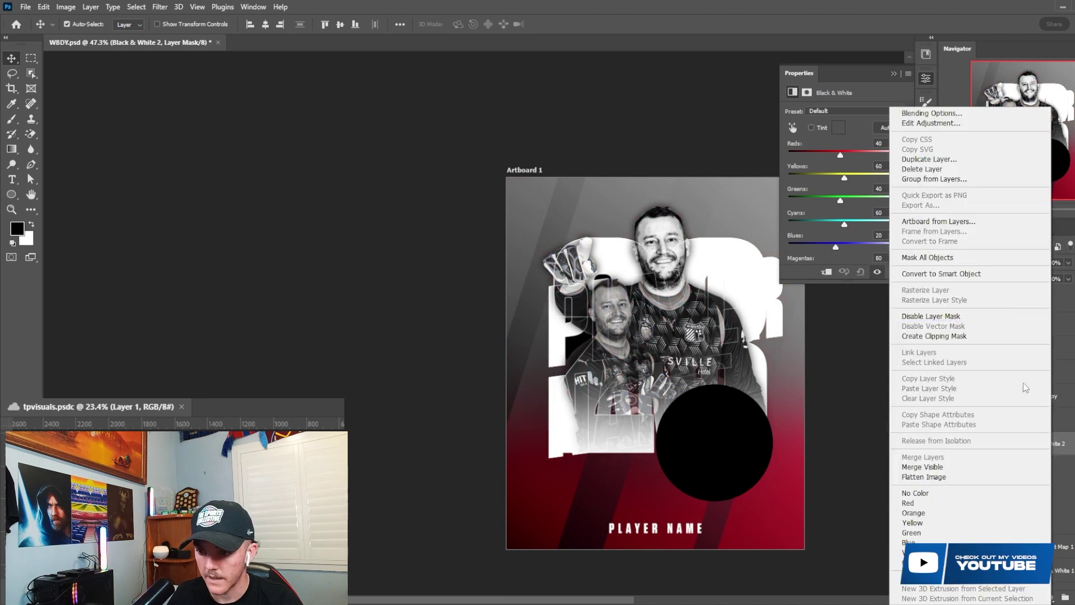
left_click(979, 335)
left_click_drag(840, 155, 849, 153)
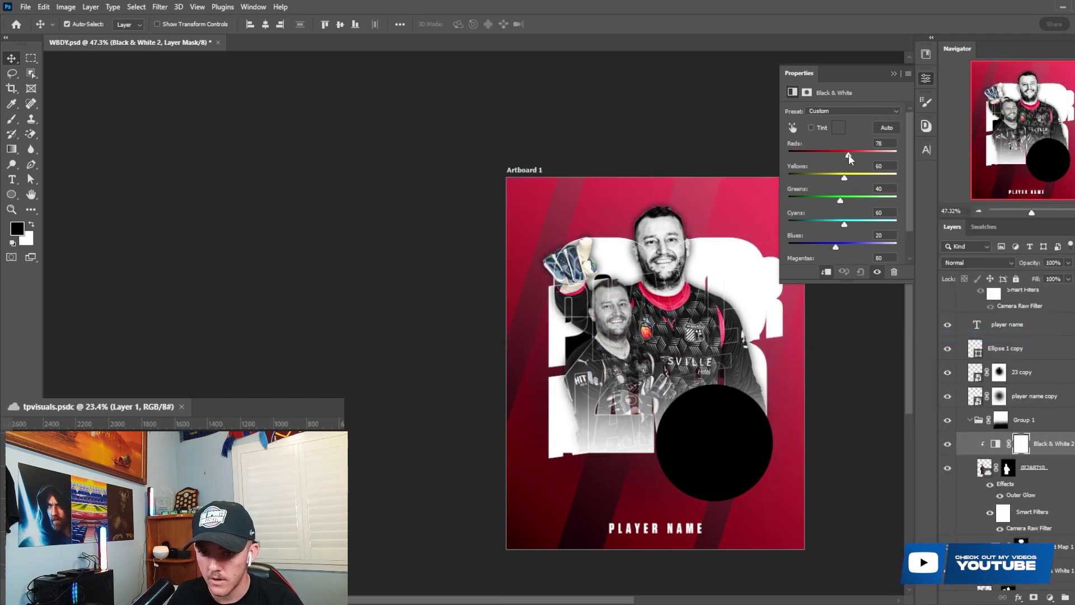
key("ctrl+i")
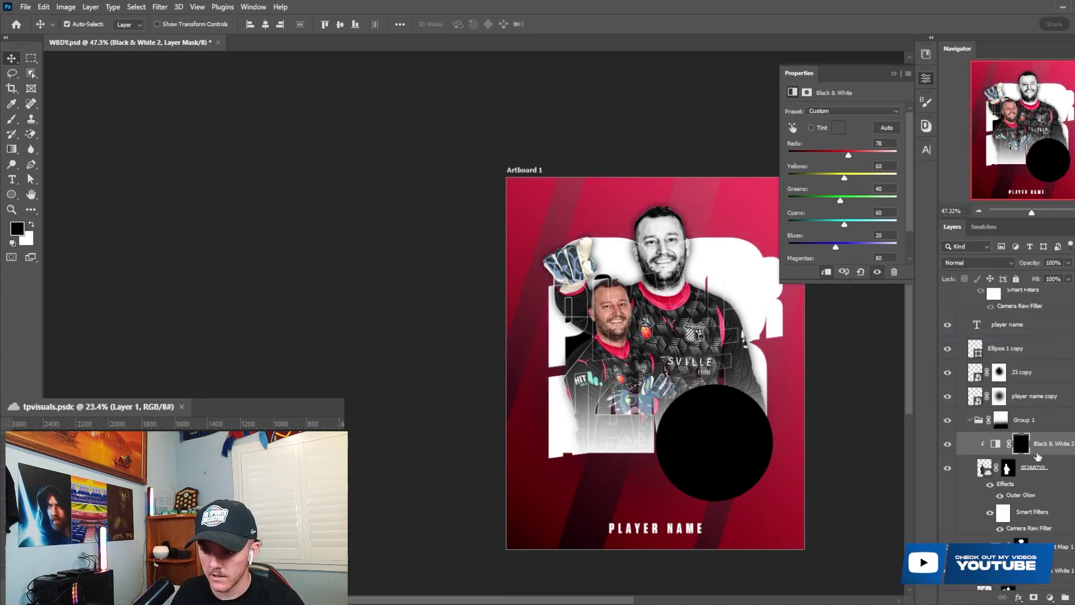
Add a Gradient Map clipped above the smaller player's Black & White adjustment and invert its mask to black.
left_click(1048, 598)
left_click(1047, 579)
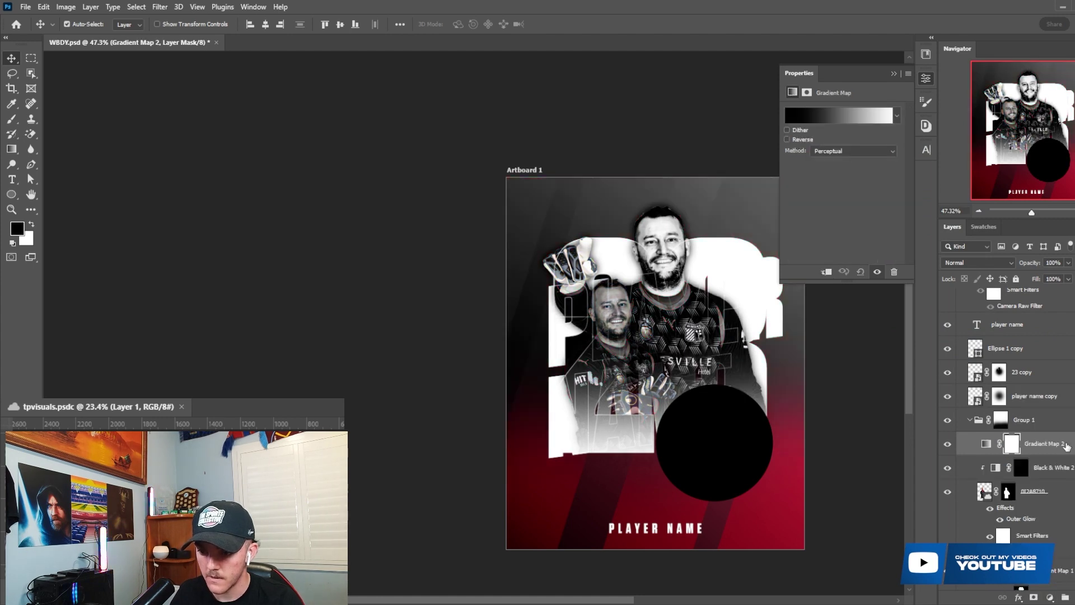
right_click(1066, 446)
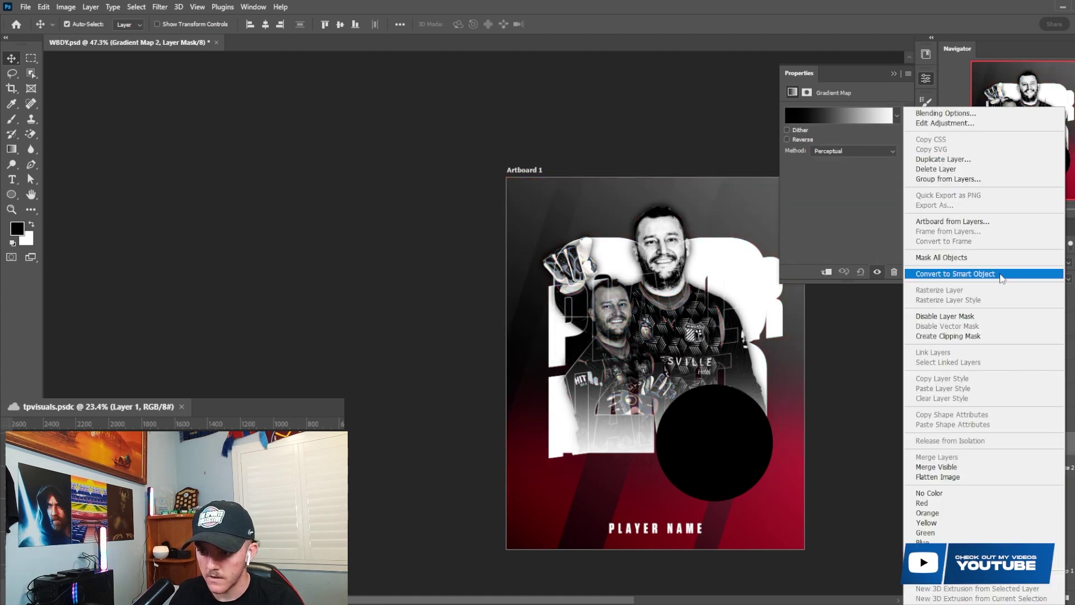
left_click(981, 335)
left_click(1020, 445)
key("ctrl+i")
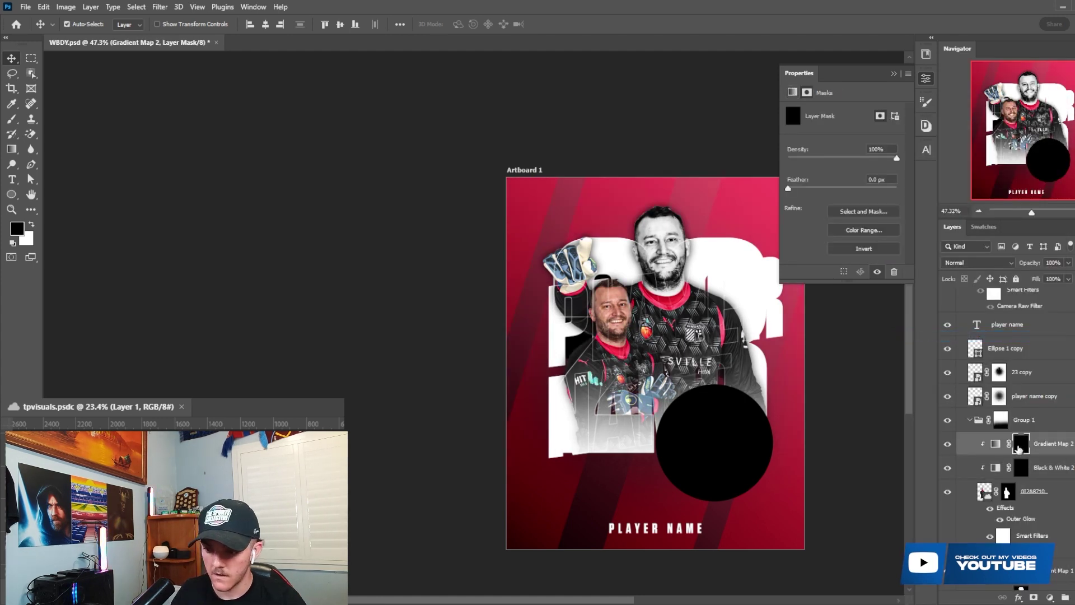
Paint white on the smaller player's Black & White mask over his face, hair and neck.
left_click(1016, 469)
scroll(594, 242, "up", 7)
key("b")
scroll(695, 401, "up", 3)
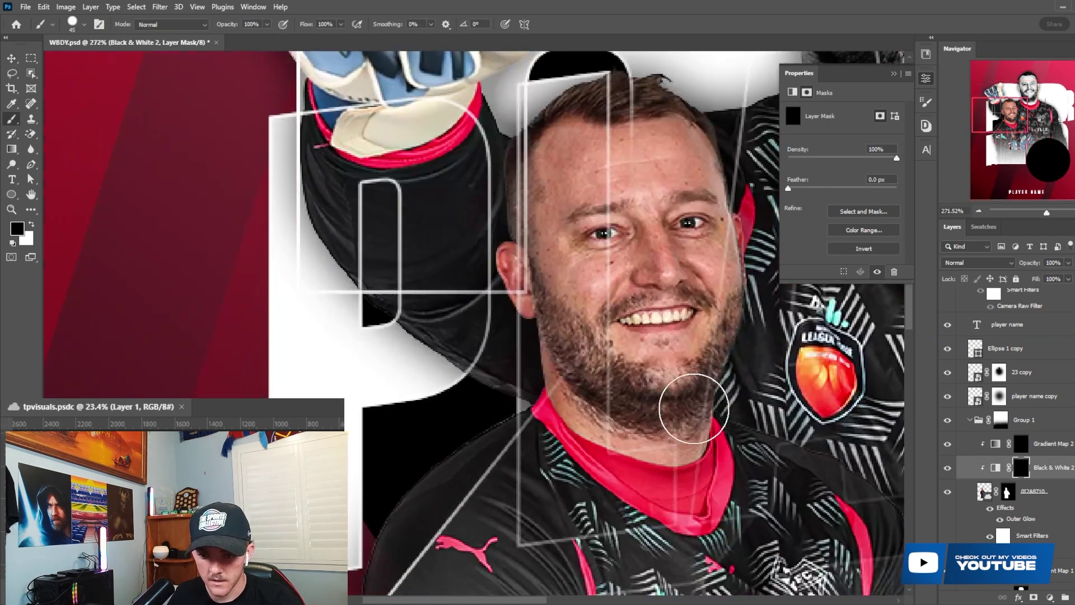
key("x")
mouse_move(587, 379)
left_mouse_down()
mouse_move(618, 417)
mouse_move(674, 431)
mouse_move(689, 370)
mouse_move(476, 263)
mouse_move(672, 129)
mouse_move(661, 95)
left_mouse_up()
Load the painted Black & White mask as a selection, fill it with white on the smaller player's Gradient Map mask, and deselect.
left_click(1020, 468, "ctrl")
left_click(1021, 443)
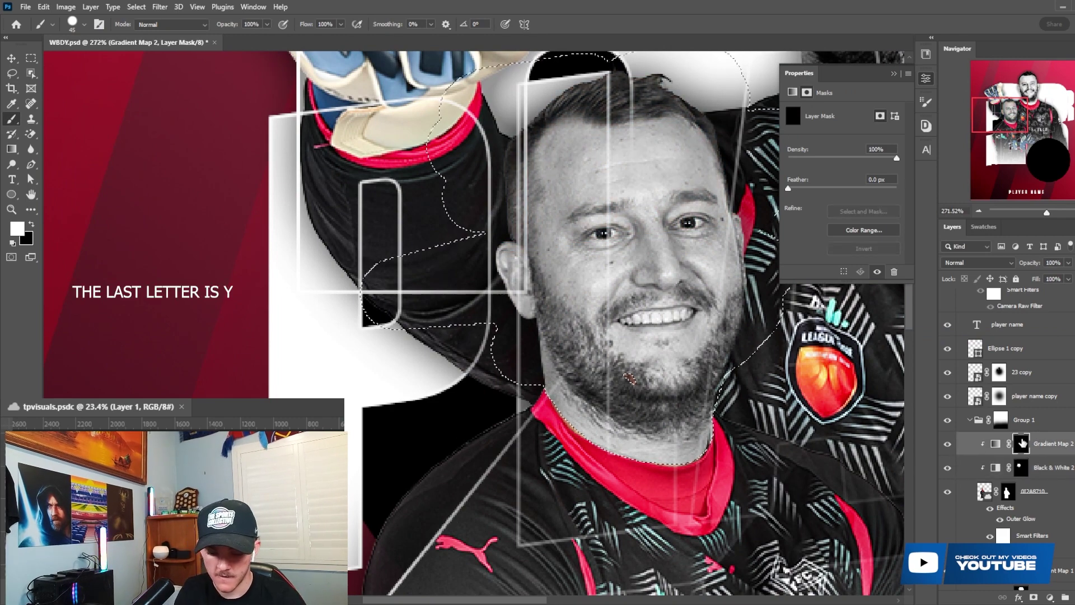
key("alt+BackSpace")
key("ctrl+d")
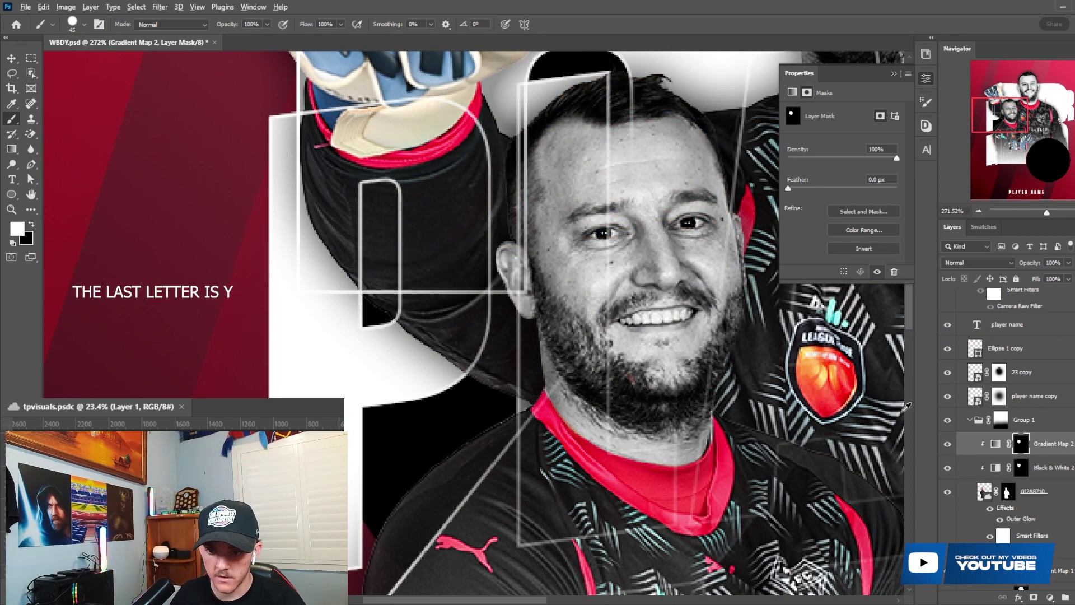
Set the blend mode of the smaller player's Gradient Map to Soft Light.
scroll(838, 364, "down", 6)
left_click(988, 263)
left_click(977, 412)
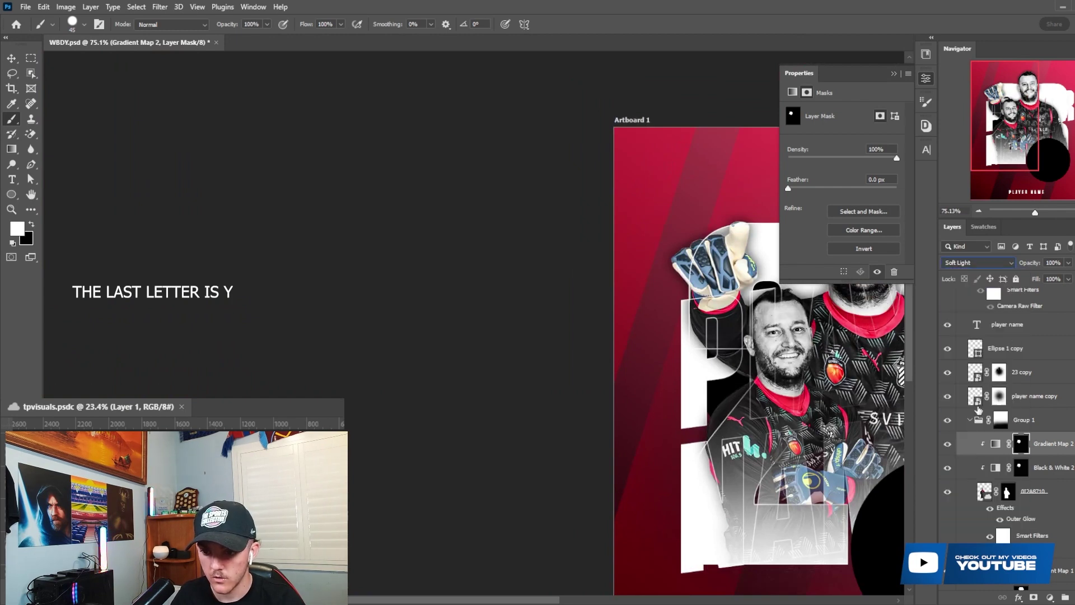
scroll(643, 347, "down", 5)
scroll(815, 366, "up", 4)
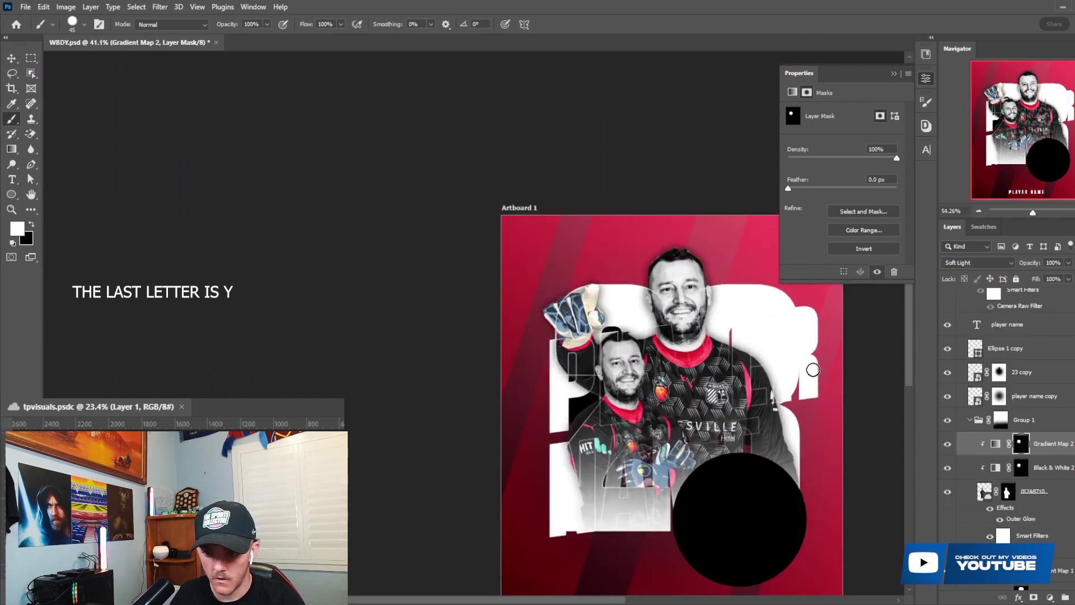
scroll(818, 358, "down", 1)
scroll(812, 315, "down", 3)
scroll(828, 305, "up", 3)
key("alt+v")
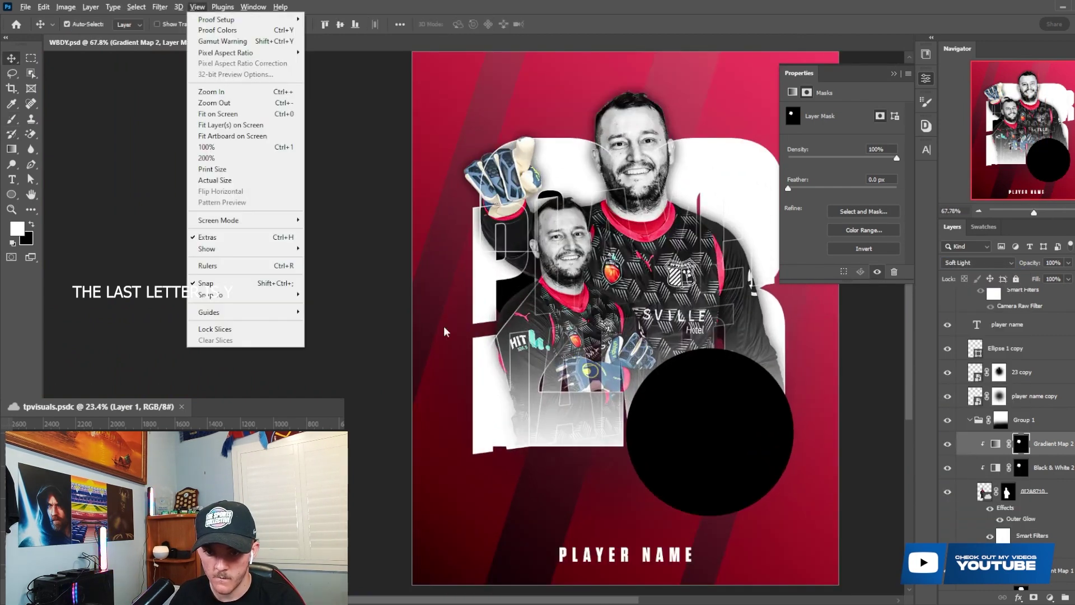
key("Escape")
Recolour the large player name text behind the players with the pink swatch.
key("v")
left_click(485, 300)
left_click(999, 230)
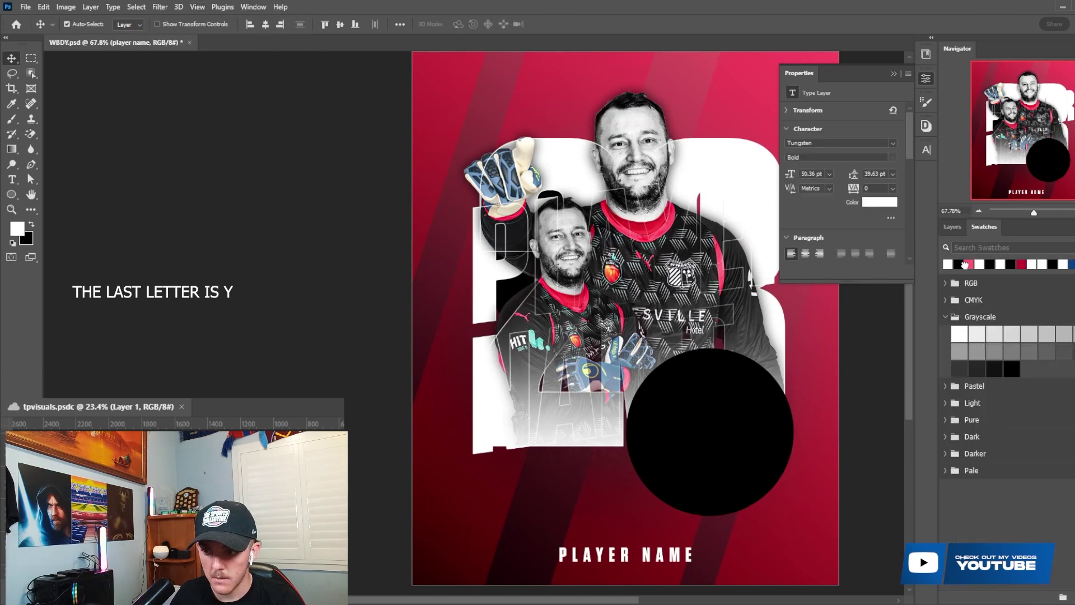
left_click(965, 263)
left_click(952, 228)
Set the text's stroke inside the player name copy smart object to 1 px, then save and close the smart object.
scroll(825, 358, "down", 2)
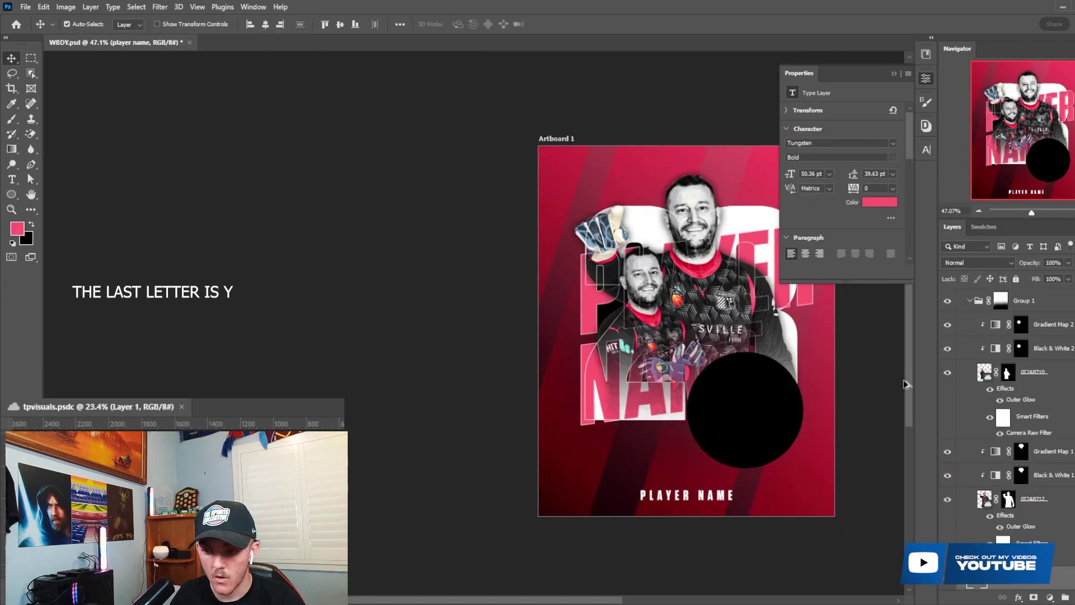
scroll(1044, 426, "up", 3)
left_click(1036, 421)
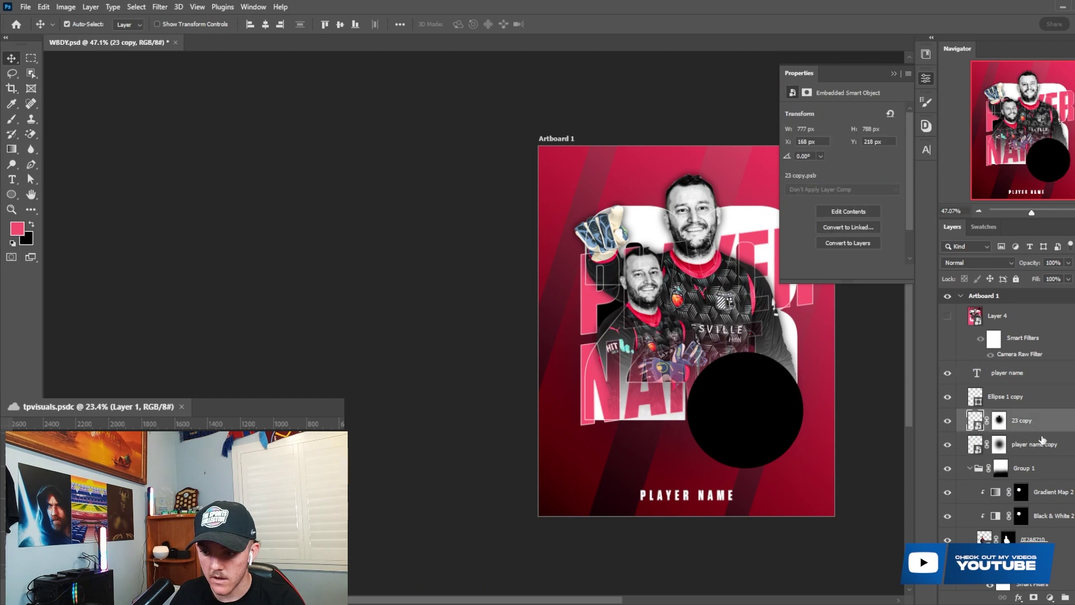
double_click(975, 445)
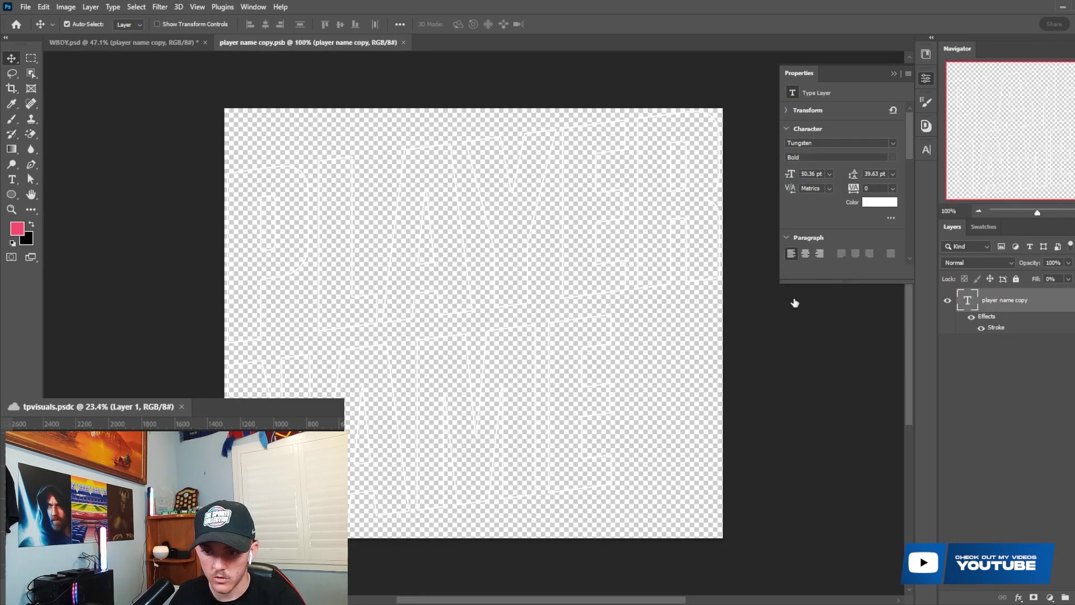
double_click(1047, 305)
left_click(576, 411)
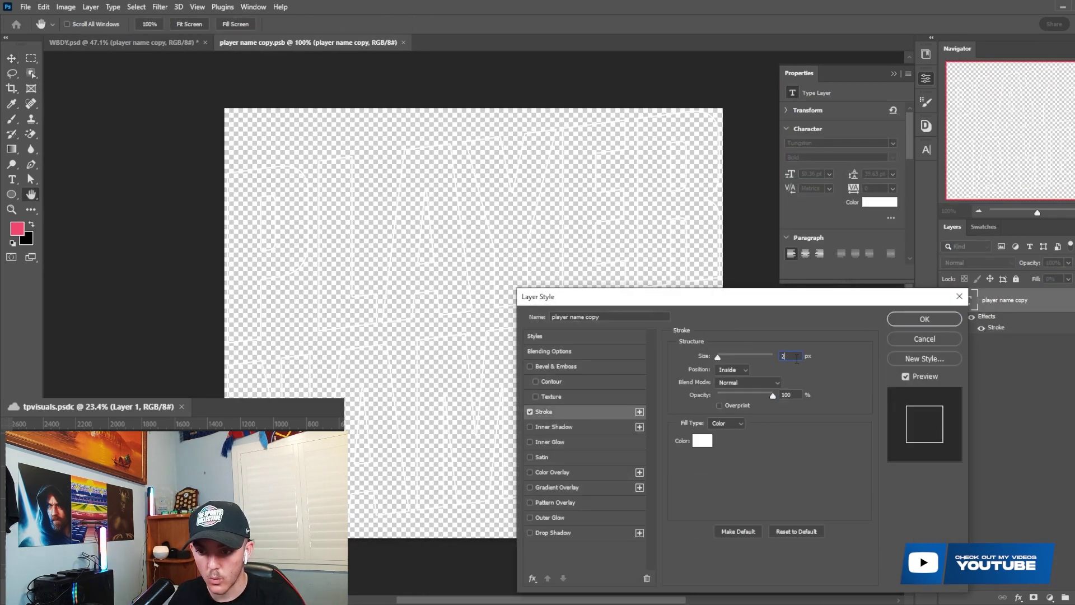
type("1")
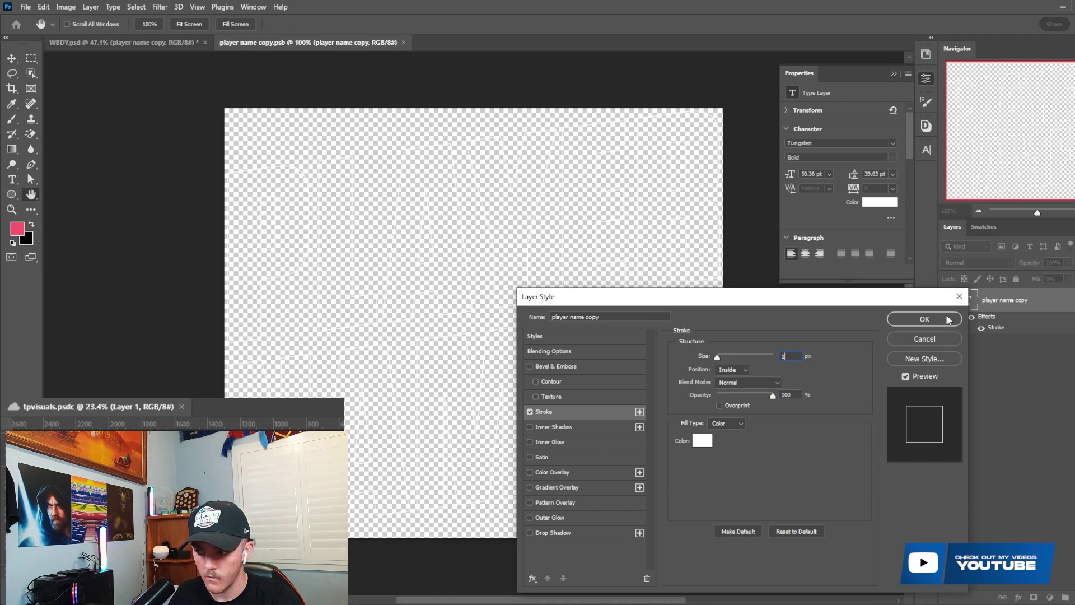
key("Return")
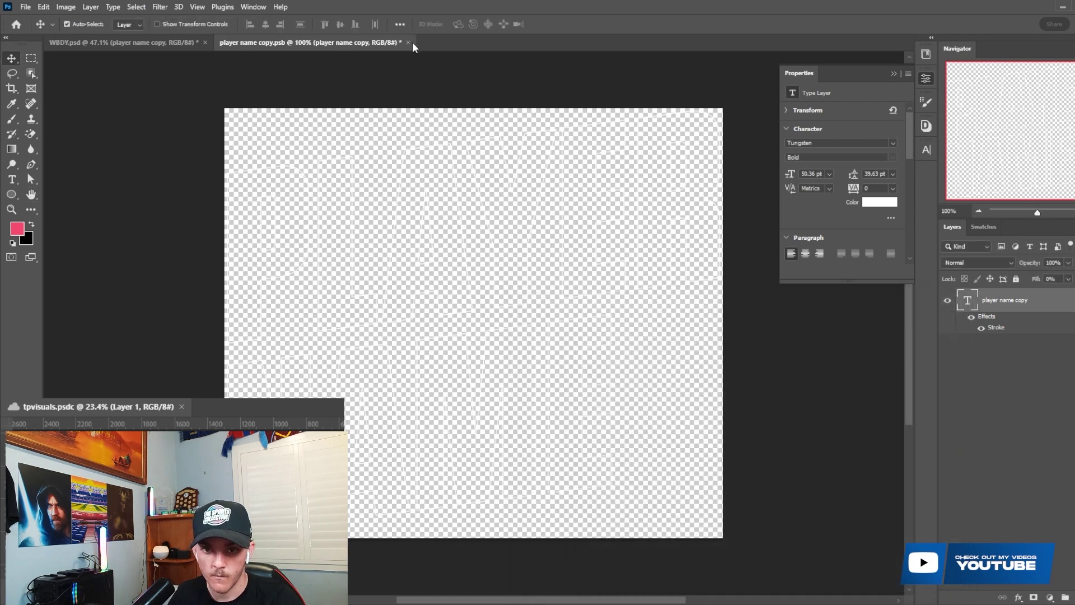
left_click(408, 42)
left_click(503, 229)
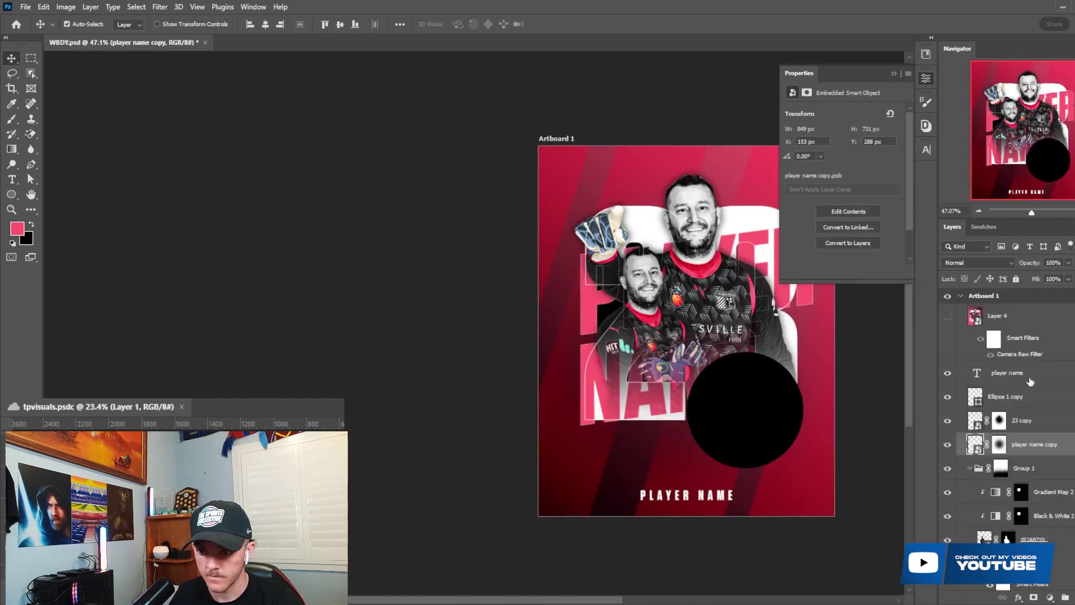
Select the small player name text layer near the poster's lower edge.
left_click(1038, 378)
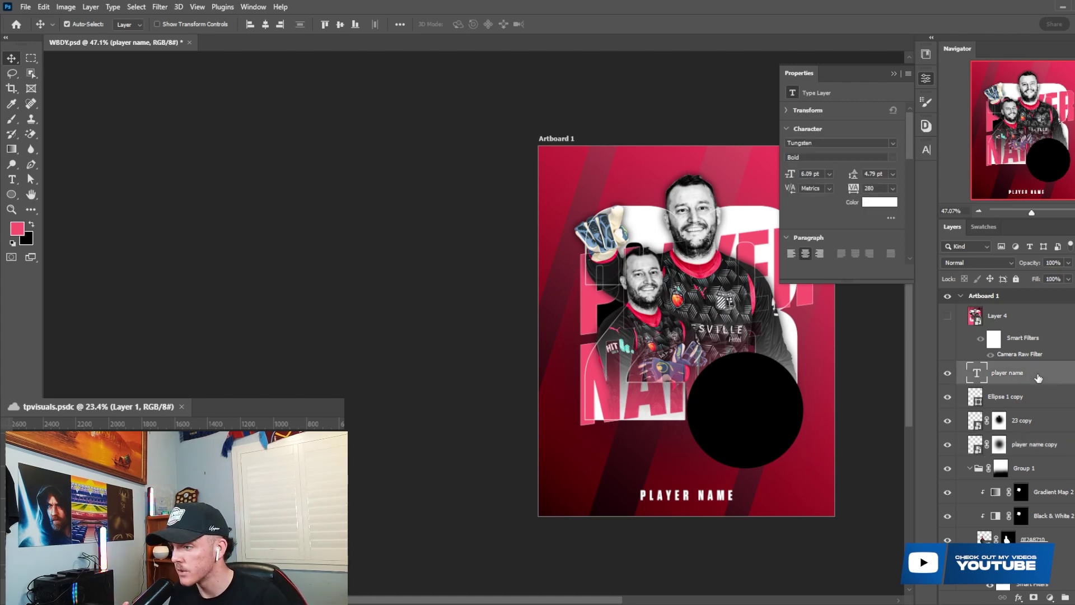